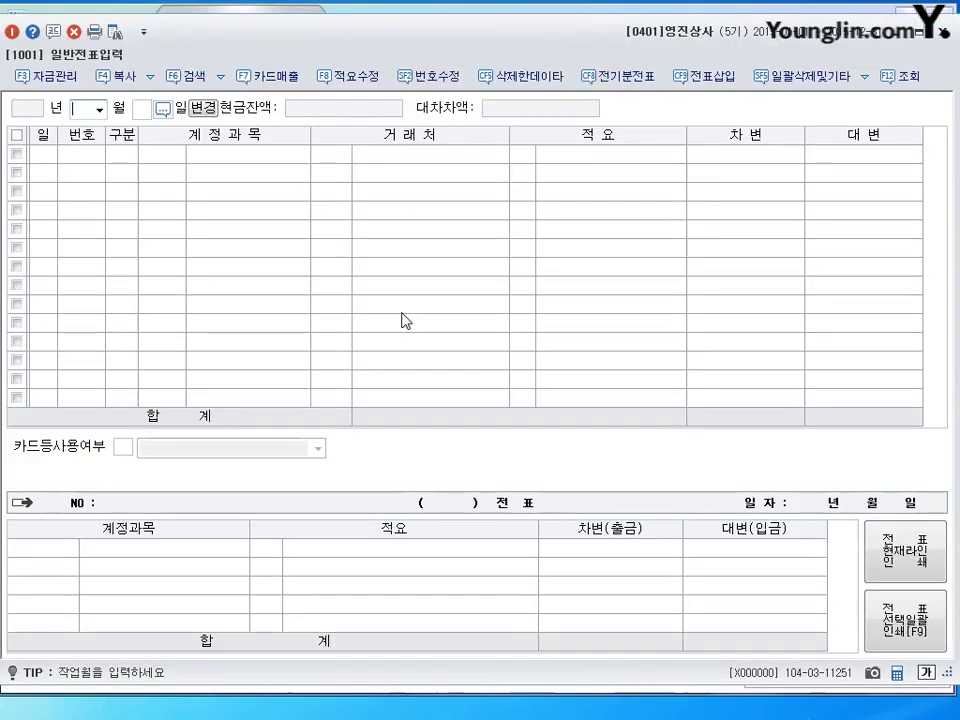
Step: Set the voucher entry period to April 2015 and start a line dated day 1
type("4")
key("Return")
type("1")
key("Return")
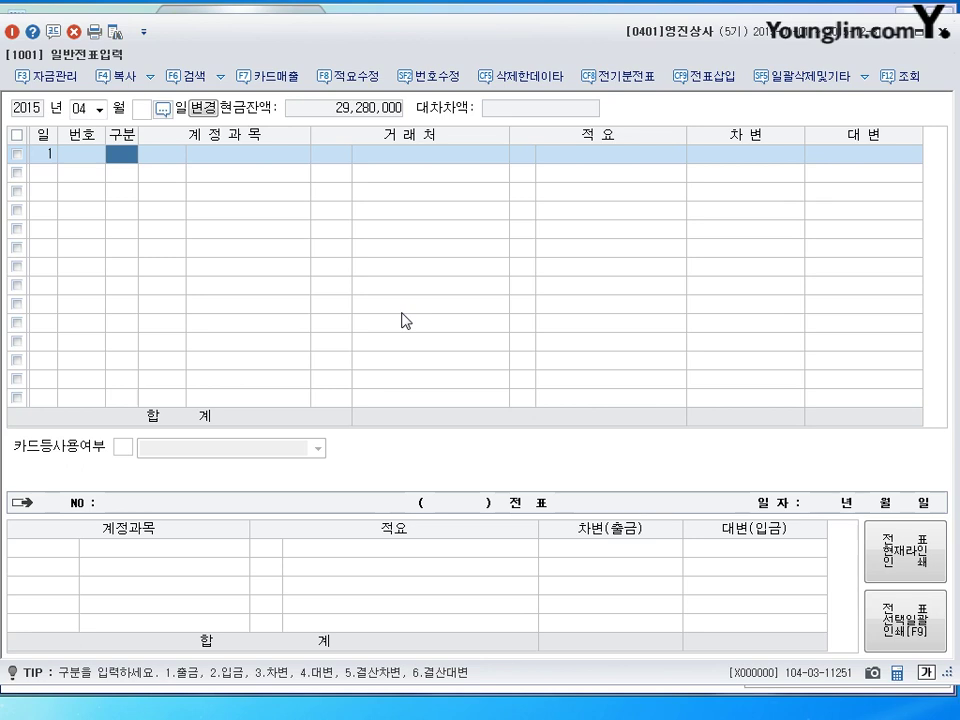
Step: Record a cash payment (출금) for account 0146 상품 of 2,300,000 on day 1, leaving partner and description blank
type("1")
key("Return")
type("146")
key("Return")
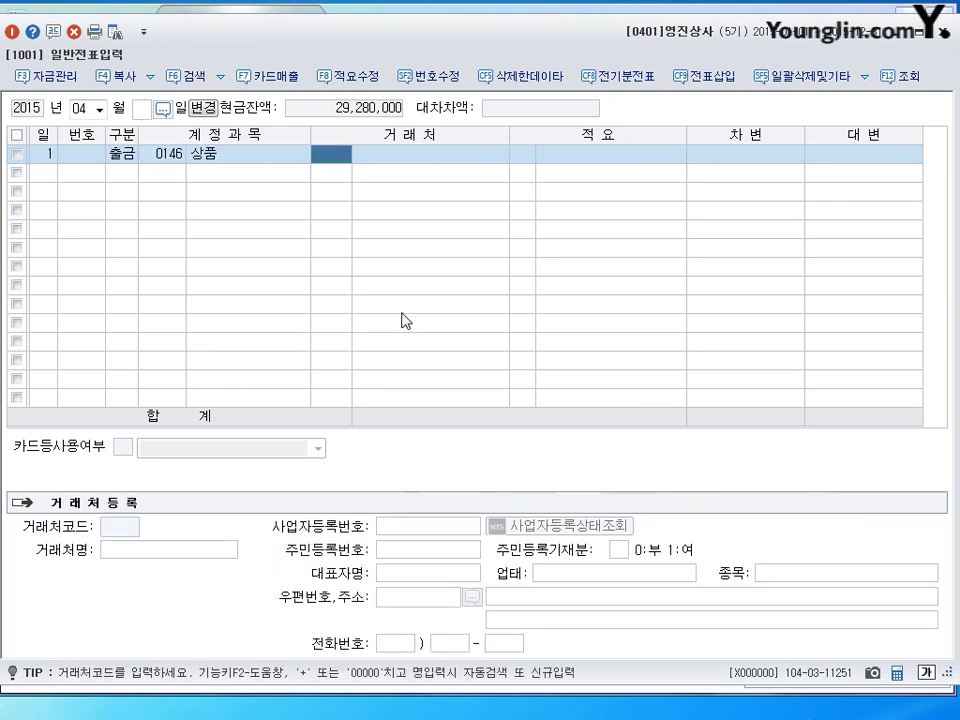
key("Return")
key("Return")
key("Return")
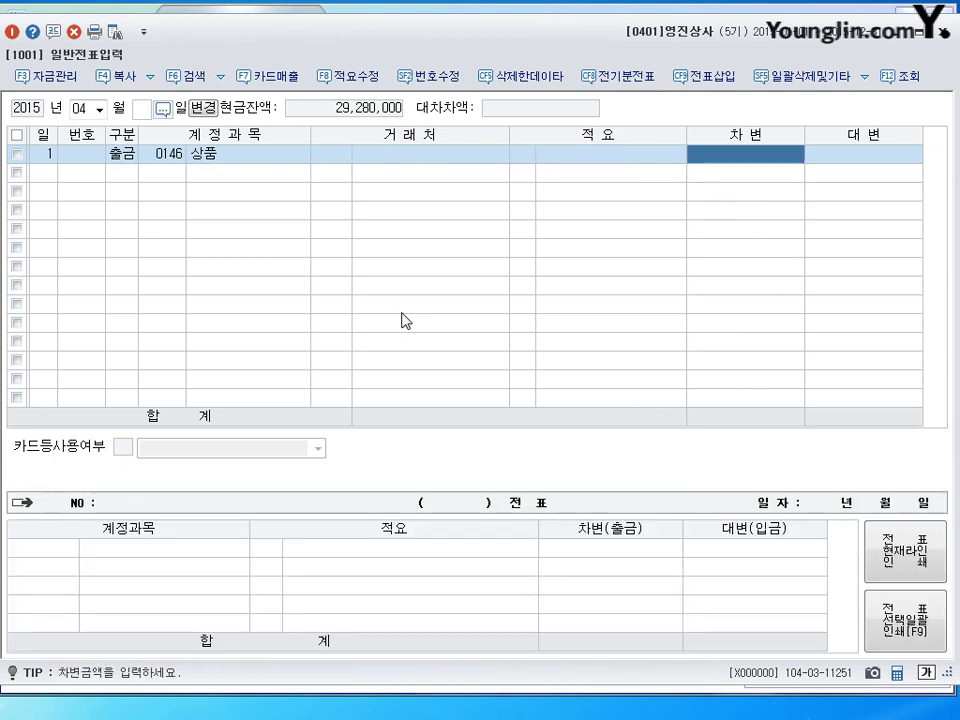
type("2,300")
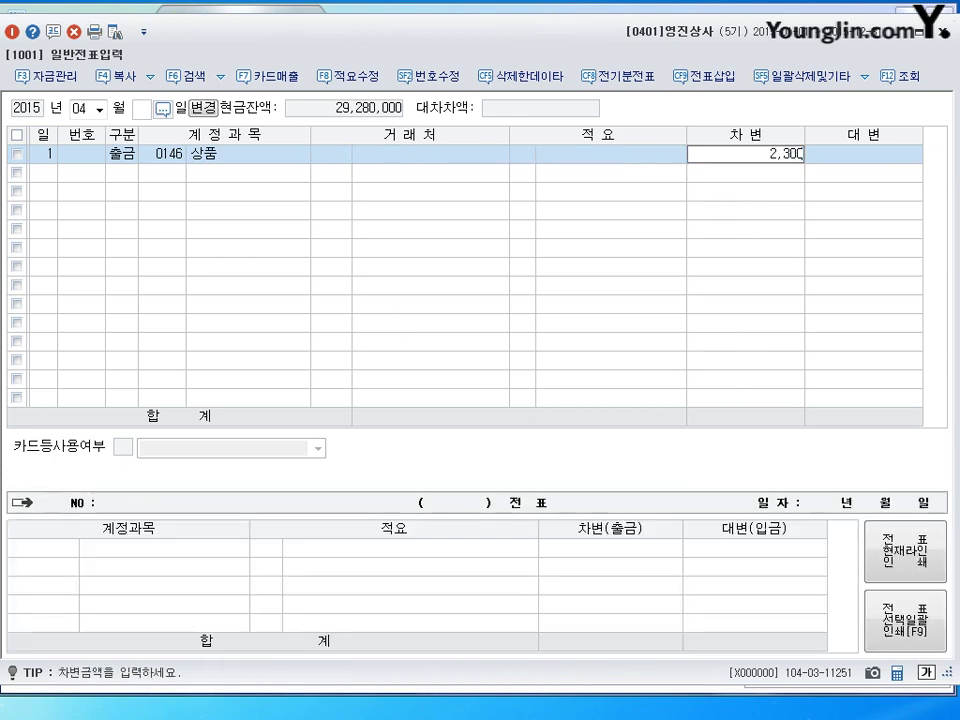
type(",000")
key("Return")
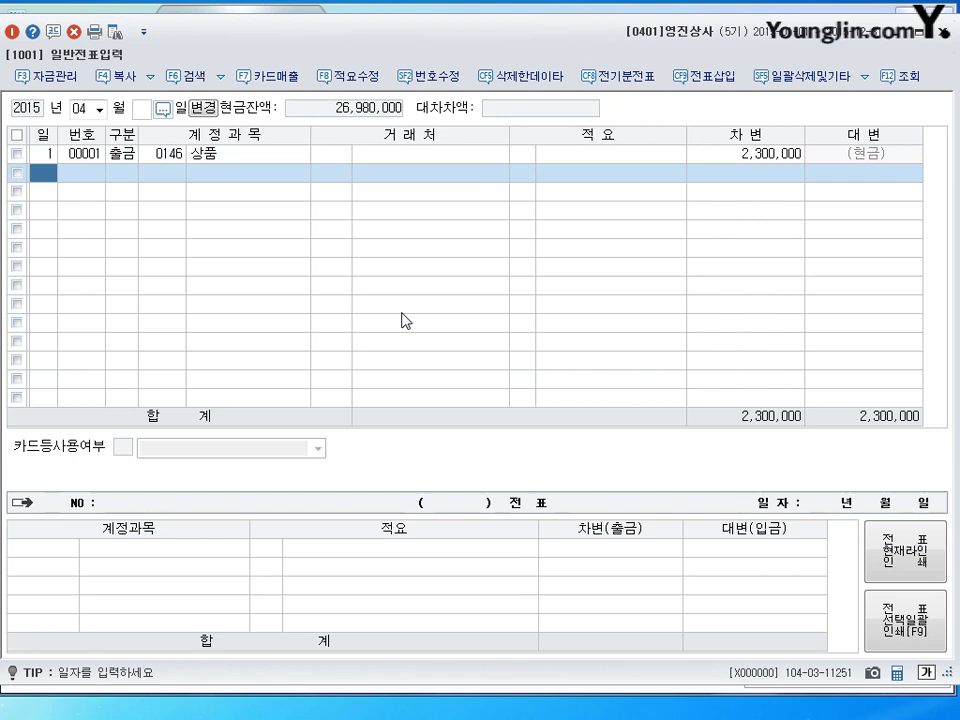
Step: Add a debit (차변) line on day 1 for account 0146 상품 with 2,000,000
key("Return")
type("3")
key("Return")
type("146")
key("Return")
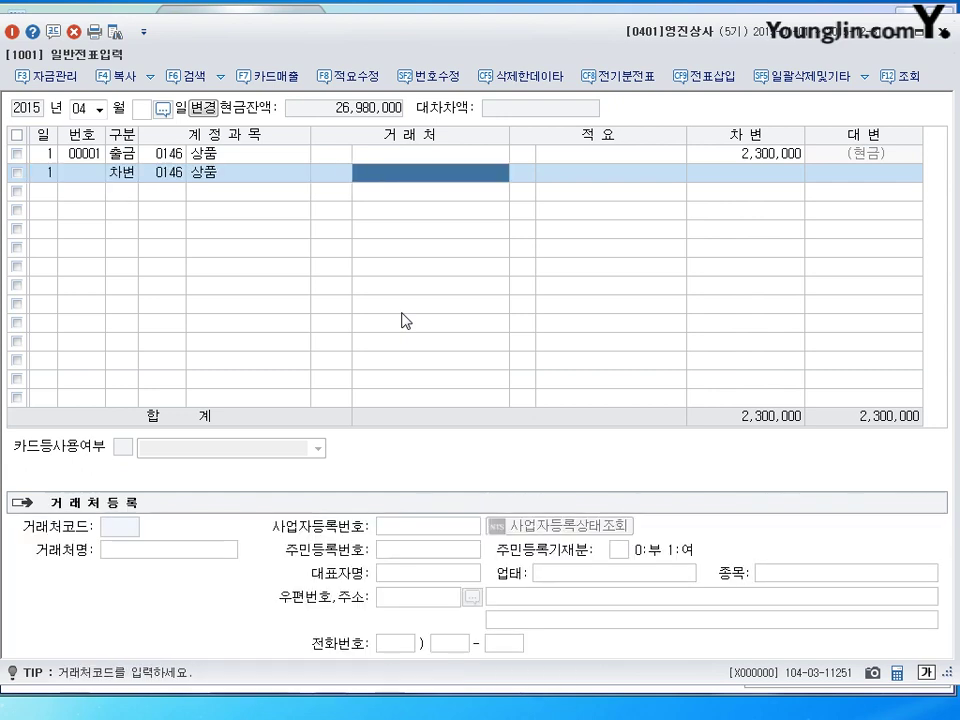
key("Return")
key("Return")
type("2000000")
key("Return")
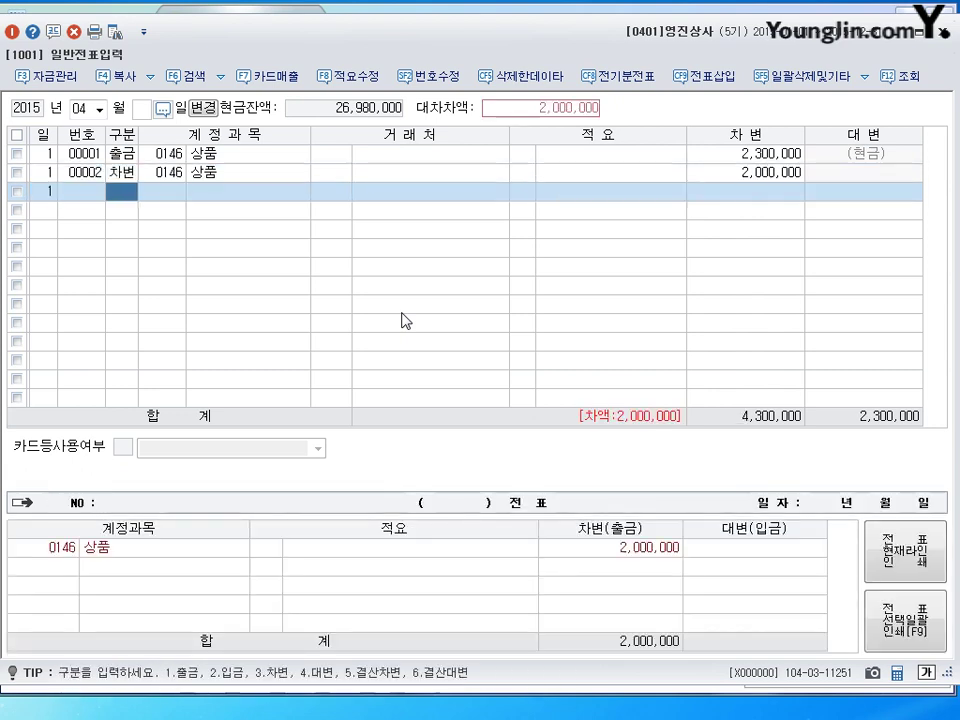
Step: Balance the 2,000,000 goods debit with a credit (대변) line for account 0101 현금
type("4")
key("Return")
type("101")
key("Return")
key("Return")
key("Return")
key("Return")
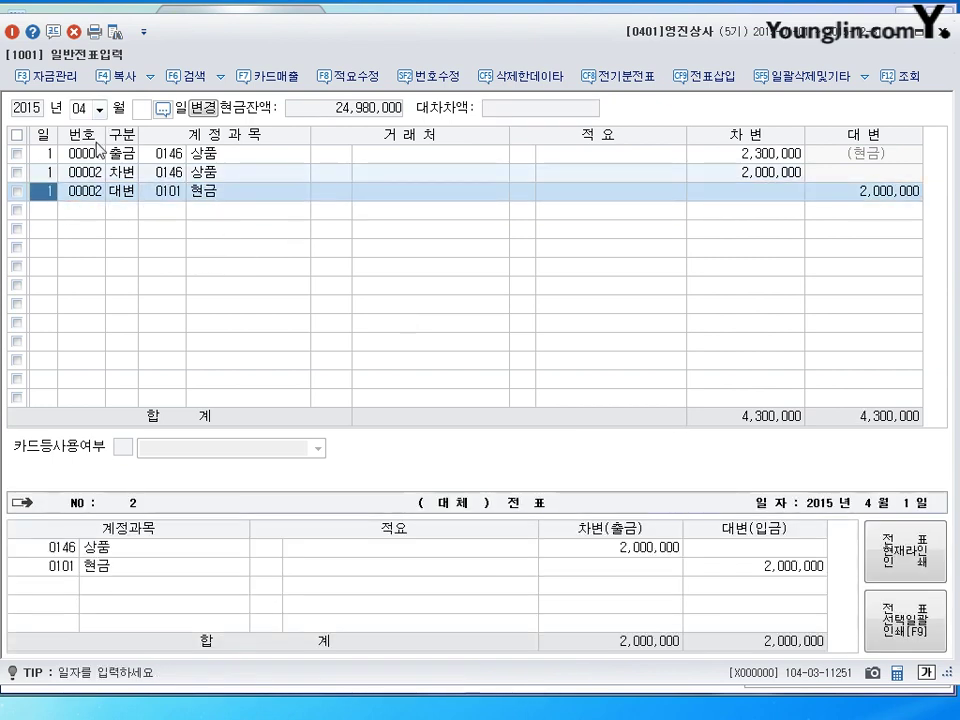
Step: Delete both lines of day 1 voucher 00002, the 상품 debit and the 현금 credit
left_click(16, 172)
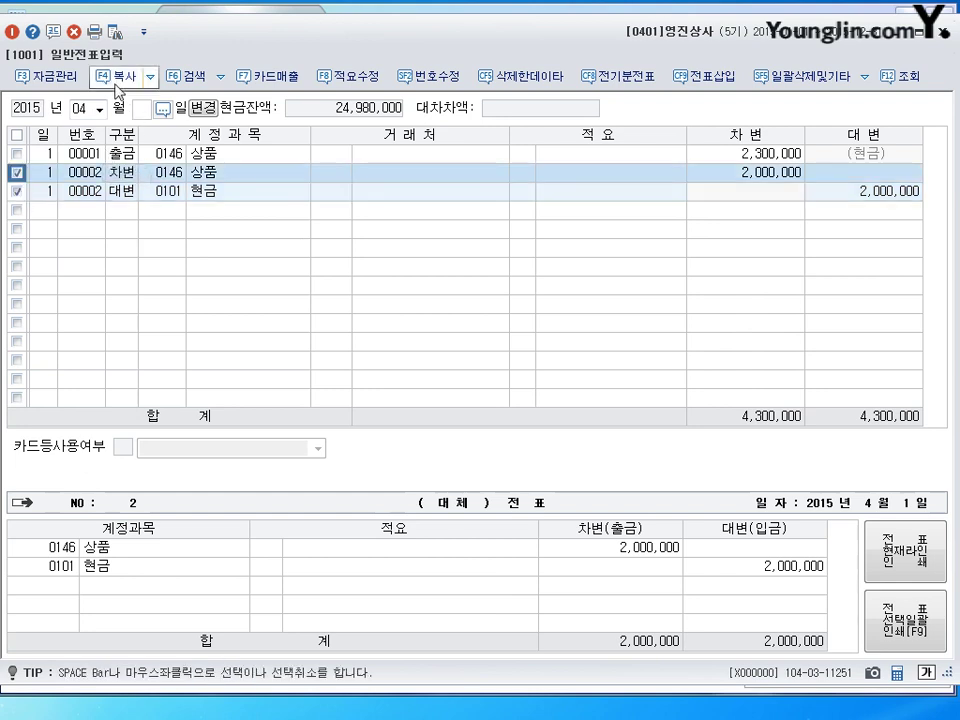
left_click(74, 31)
left_click(443, 396)
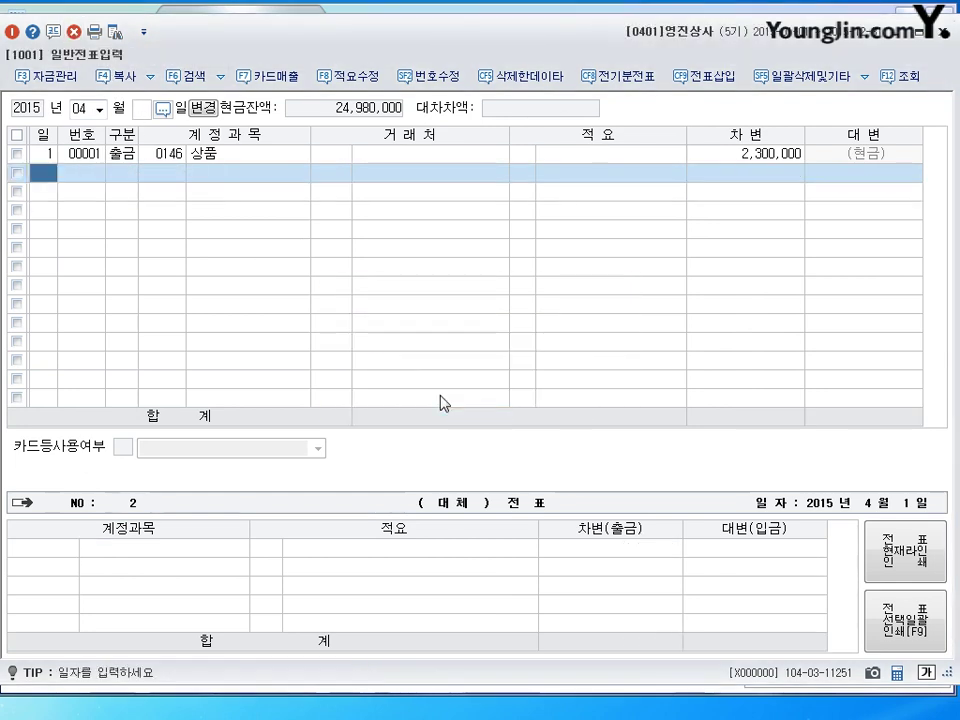
Step: Add a debit (차변) line on day 2 for account 0146 상품 with 1,500,000
type("2")
key("Return")
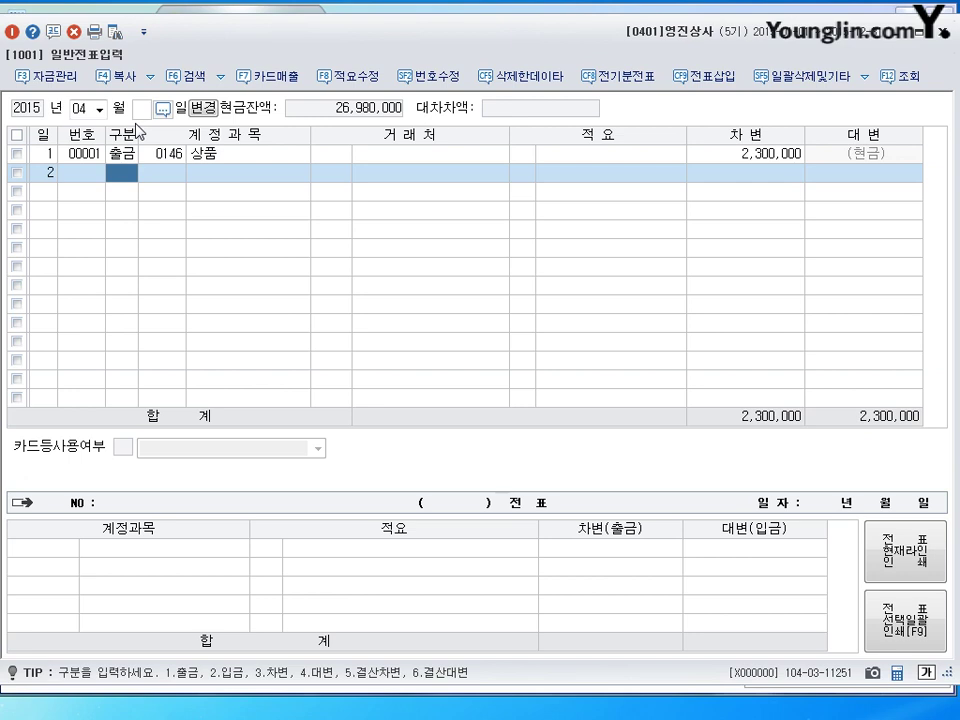
type("3")
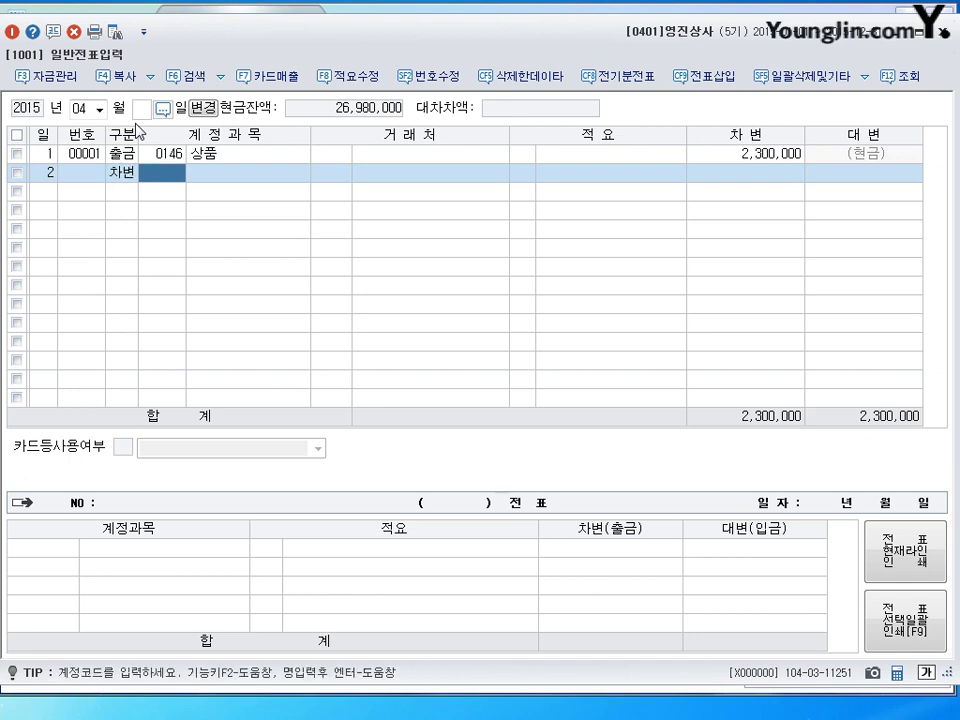
type("146")
key("Return")
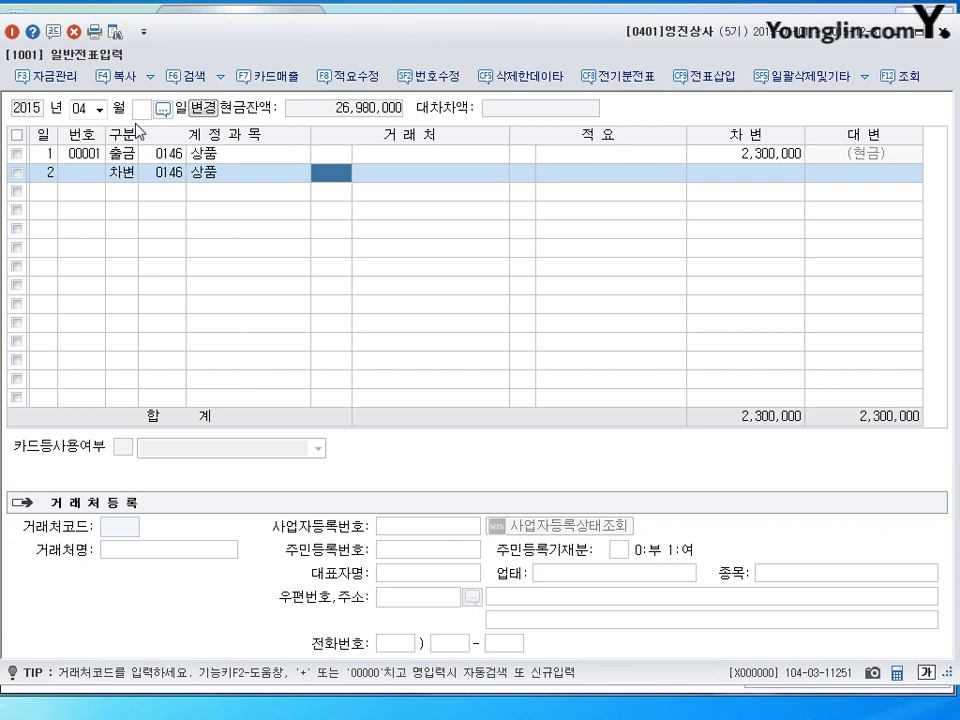
key("Return")
key("Return")
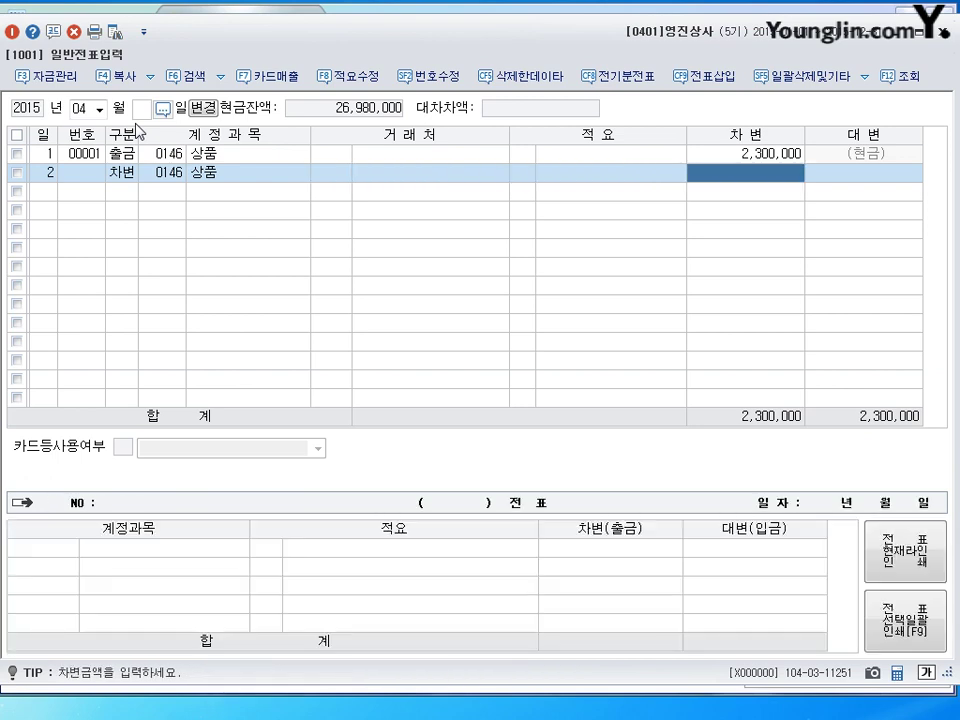
type("1500000")
key("Return")
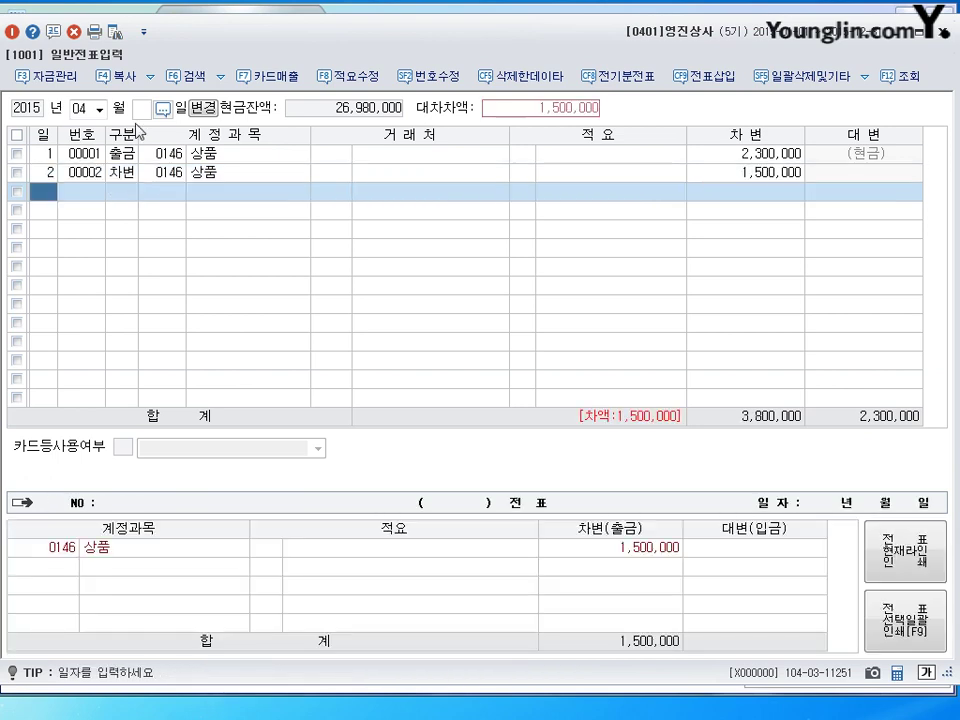
Step: Add a credit (대변) line on day 2 for account 0131 선급금 with partner 영우상사 and amount 500,000
type("4")
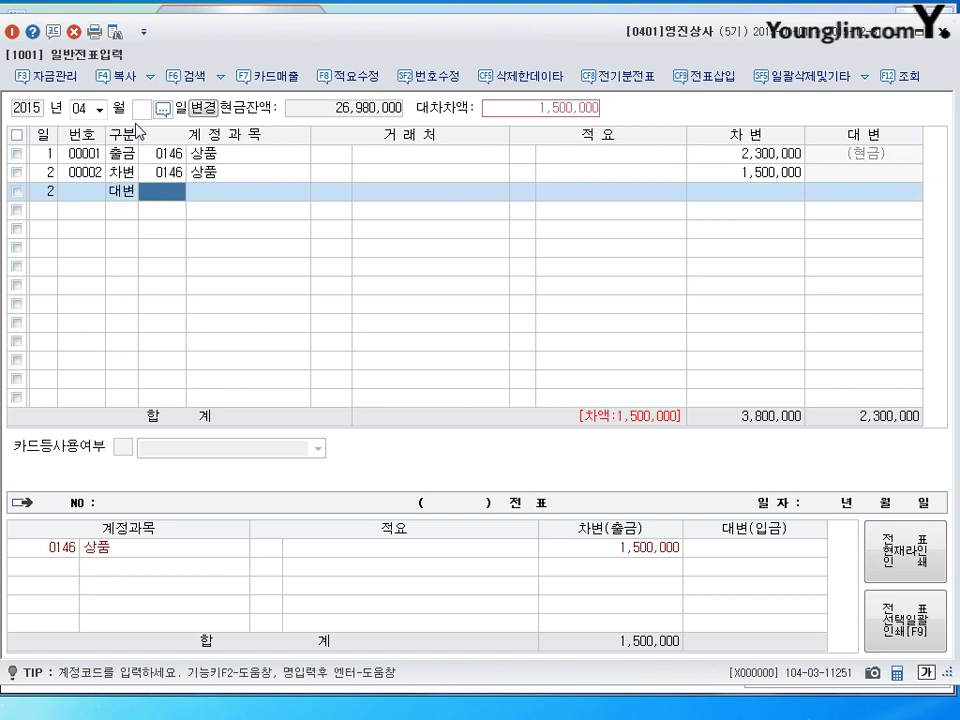
type("131")
key("Return")
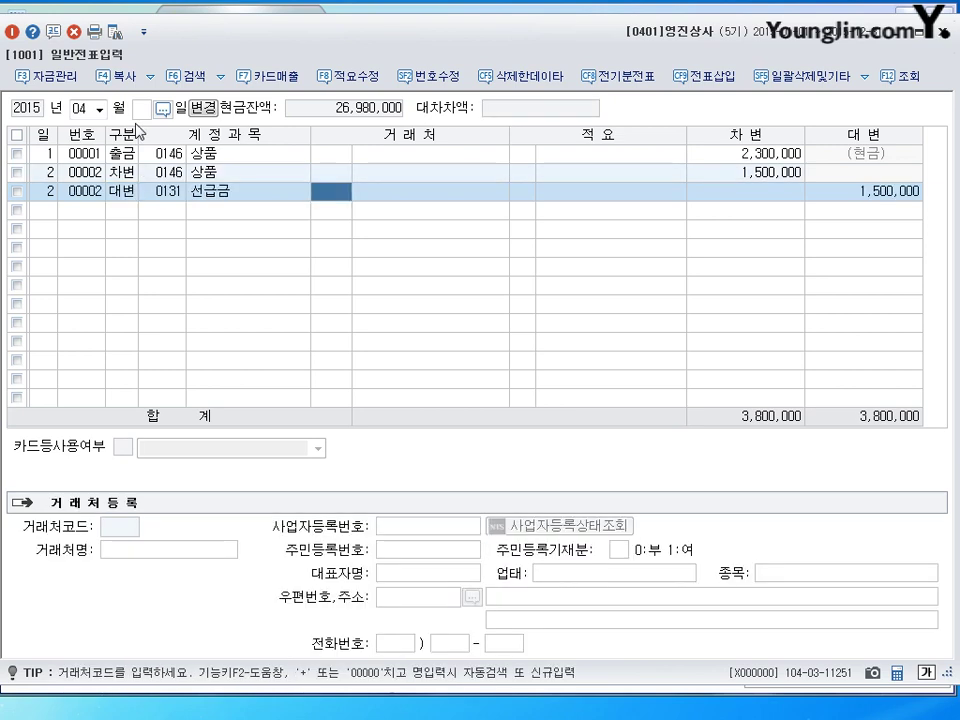
type("영우")
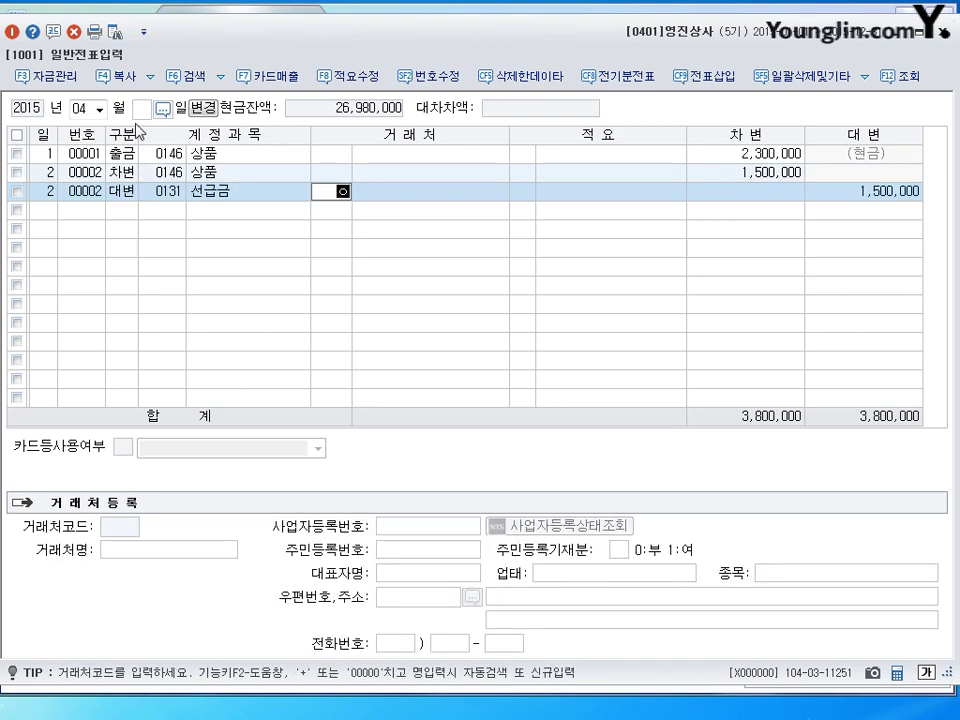
key("Return")
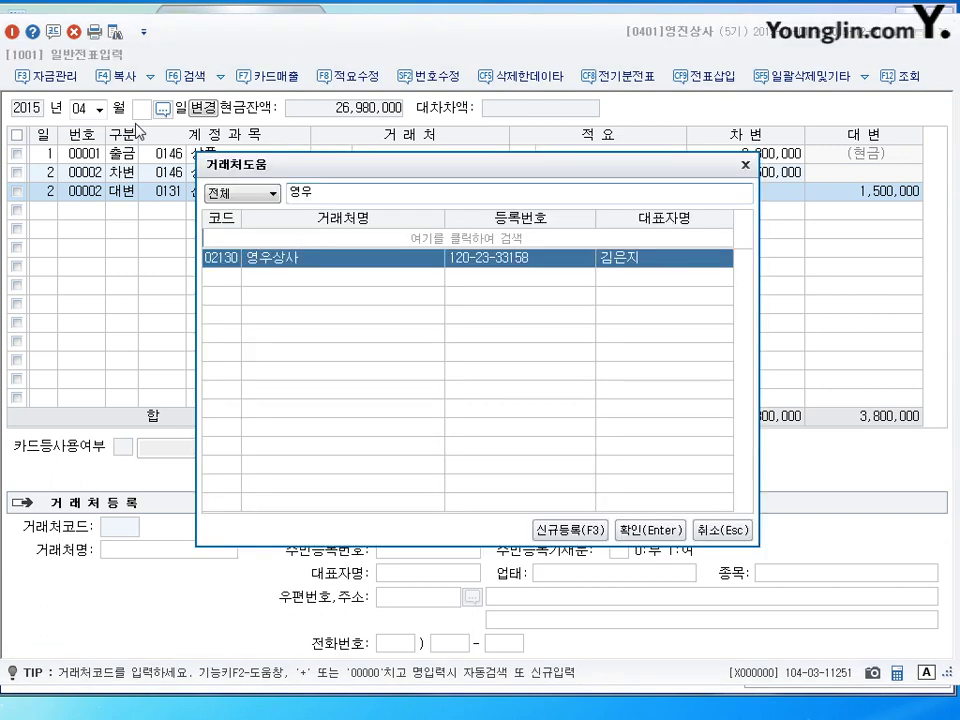
key("Return")
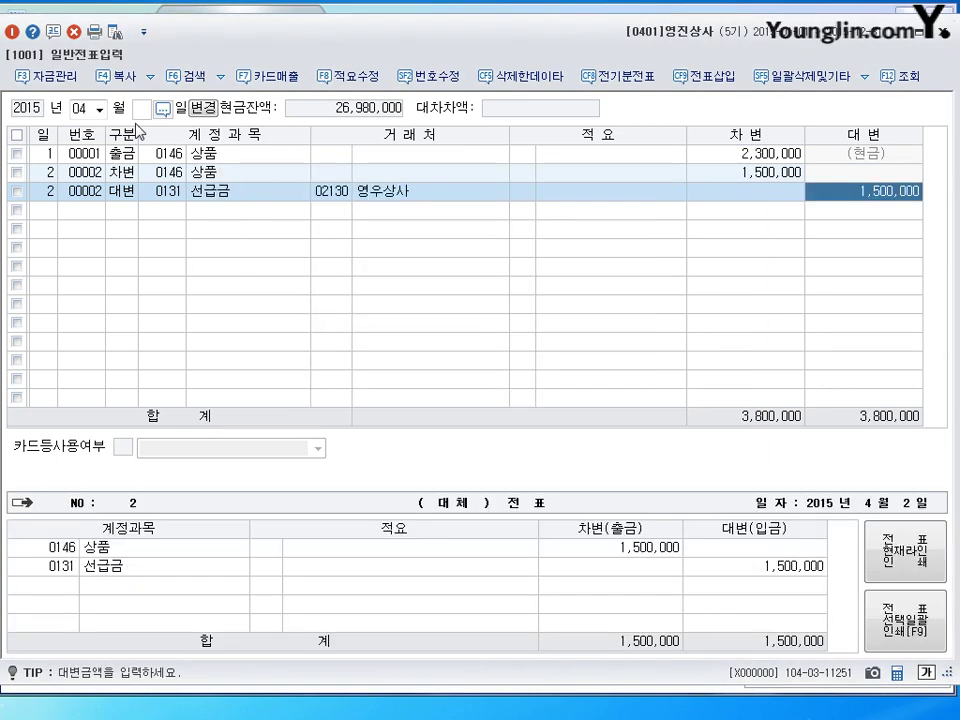
type("500000")
key("Return")
Step: Add a credit (대변) line on day 2 for account 0251 외상매입금 with partner 영우상사 and amount 1,000,000
type("4")
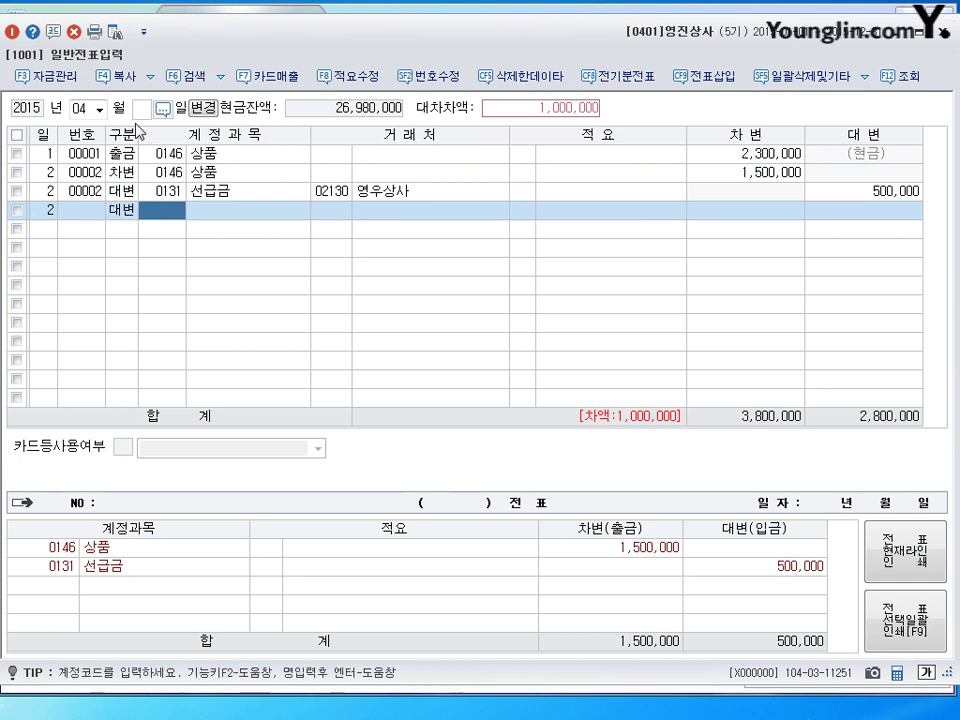
type("251")
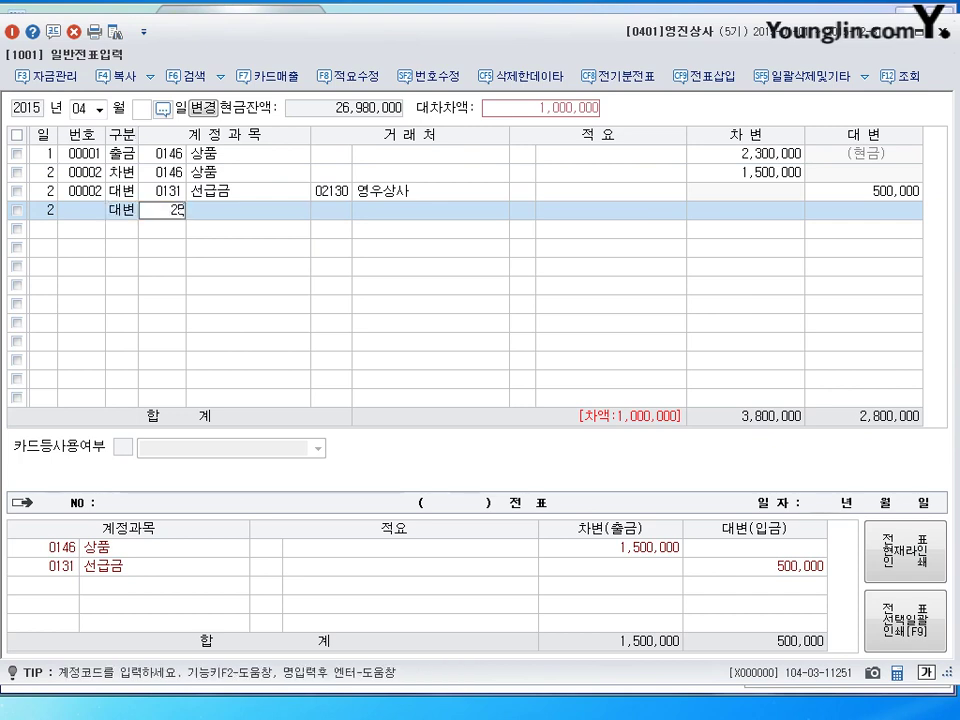
key("Return")
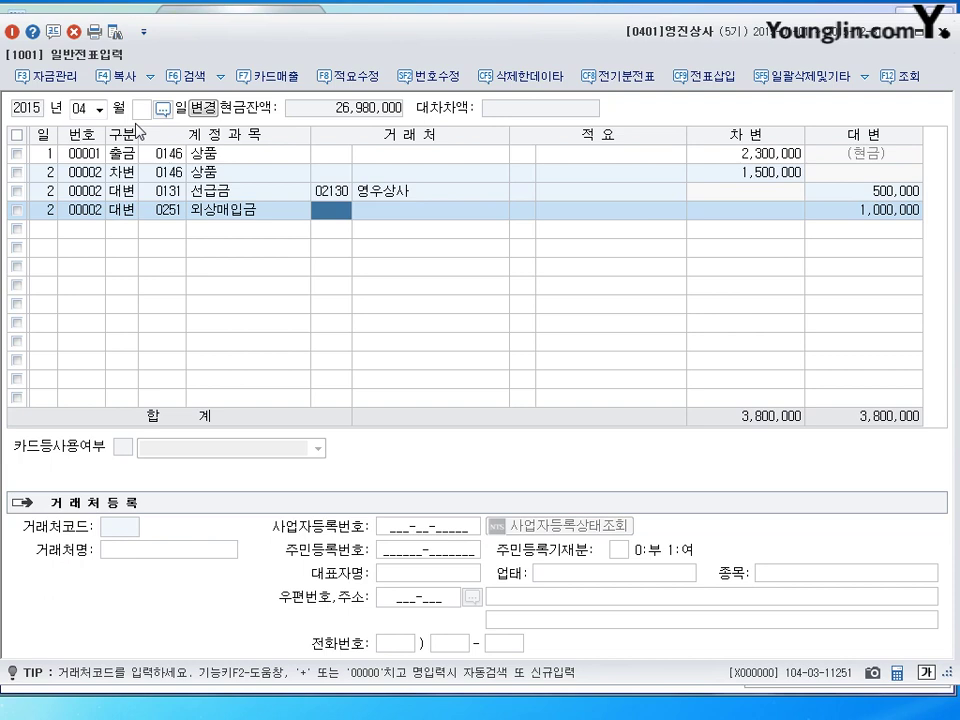
key("plus")
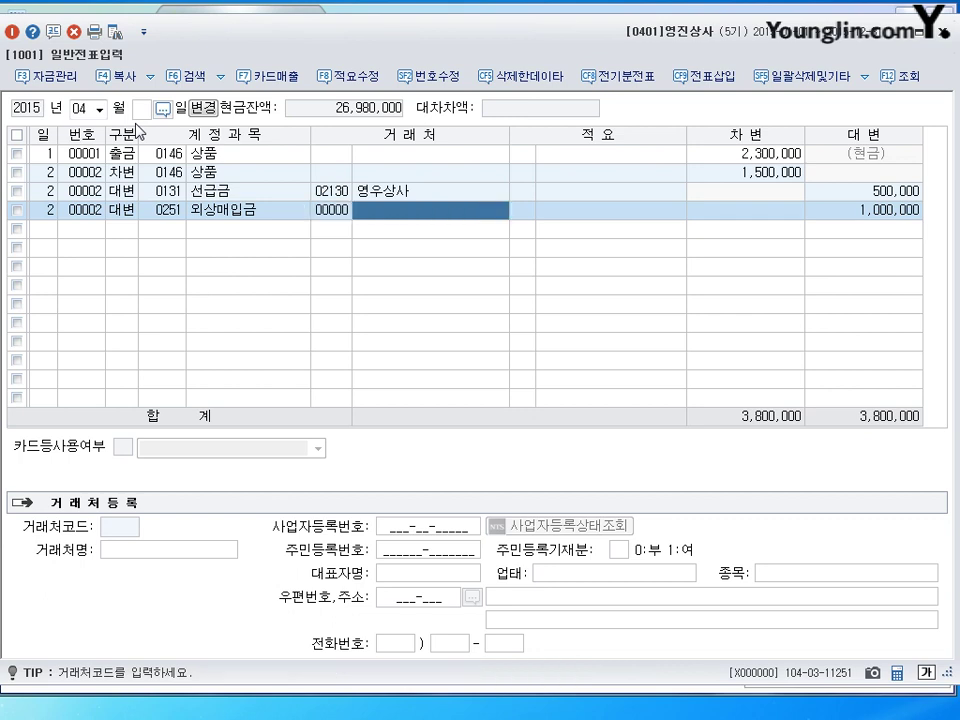
key("Return")
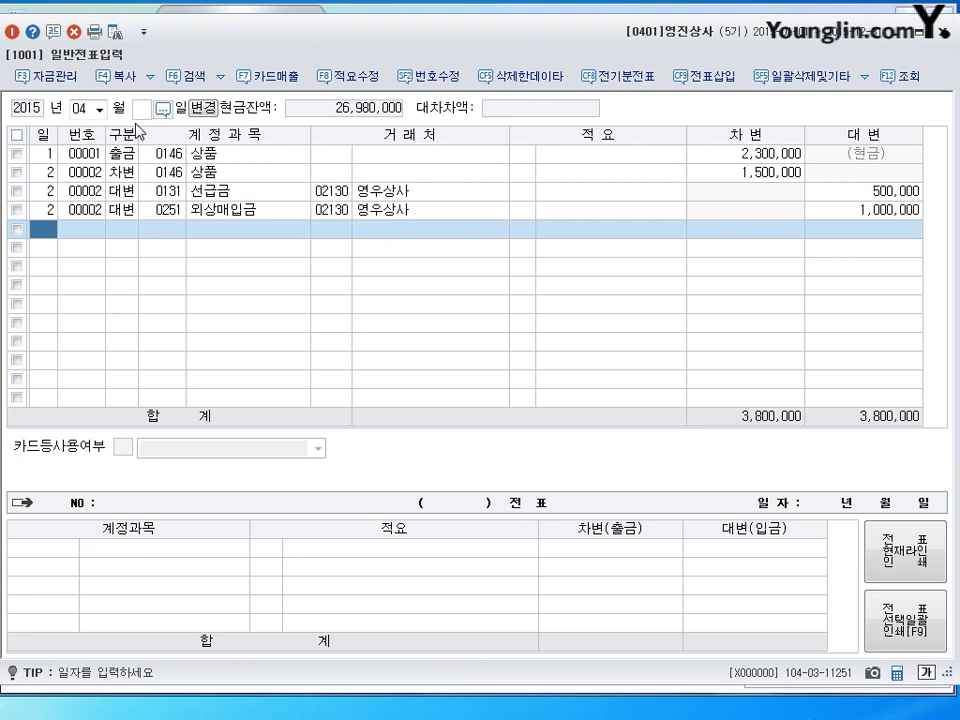
Step: Add a debit (차변) line on day 3 for account 0146 상품 with 15,000,000
type("3")
key("Return")
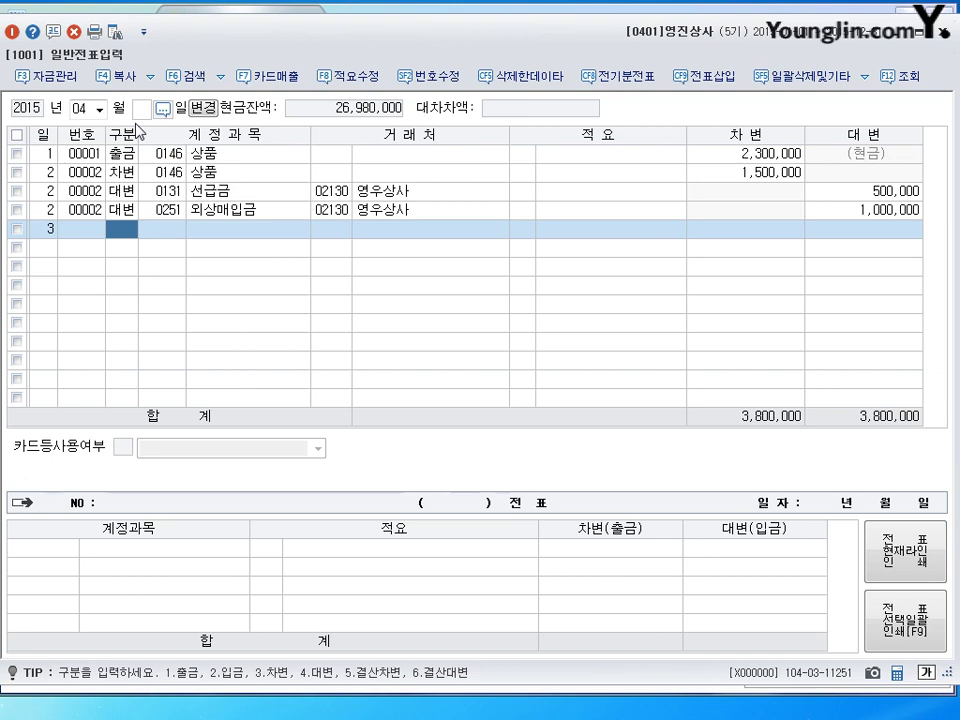
type("3")
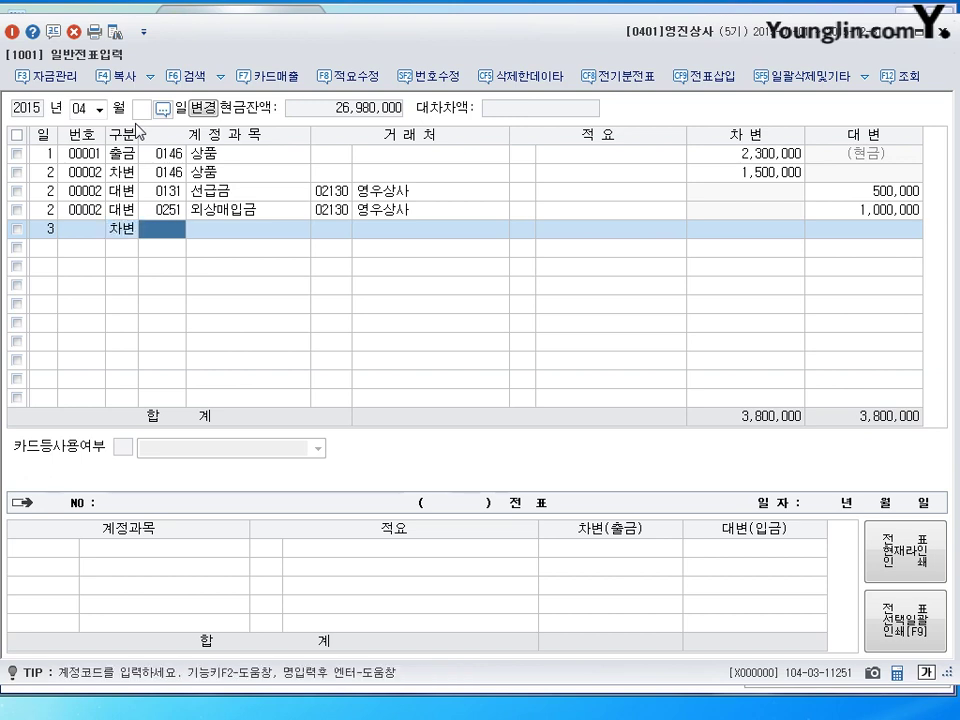
type("146")
key("Return")
key("Return")
key("Return")
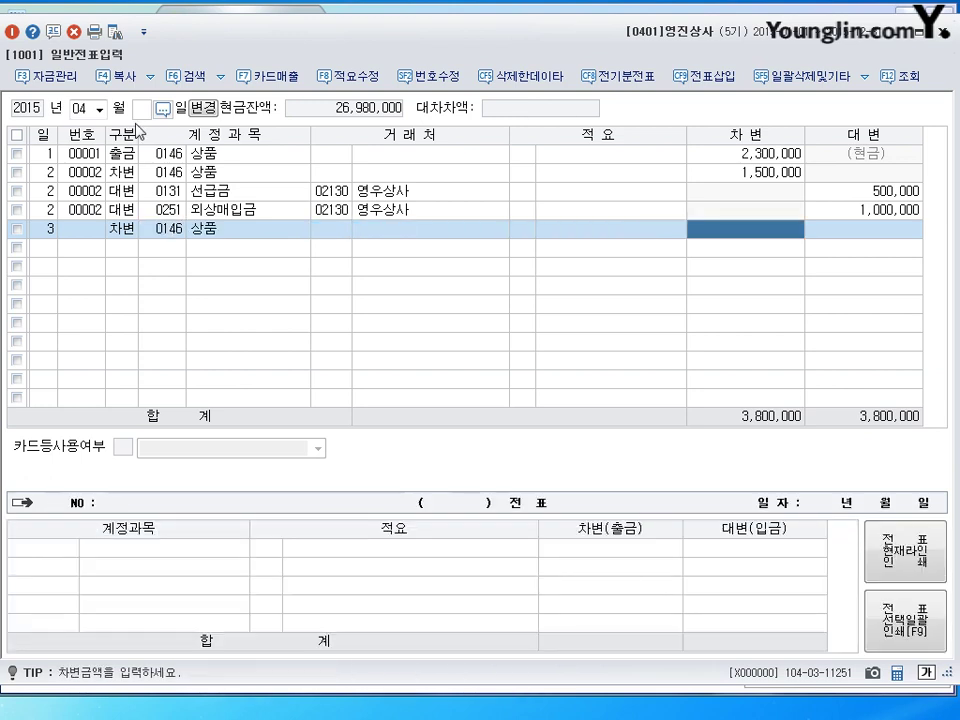
type("15000000")
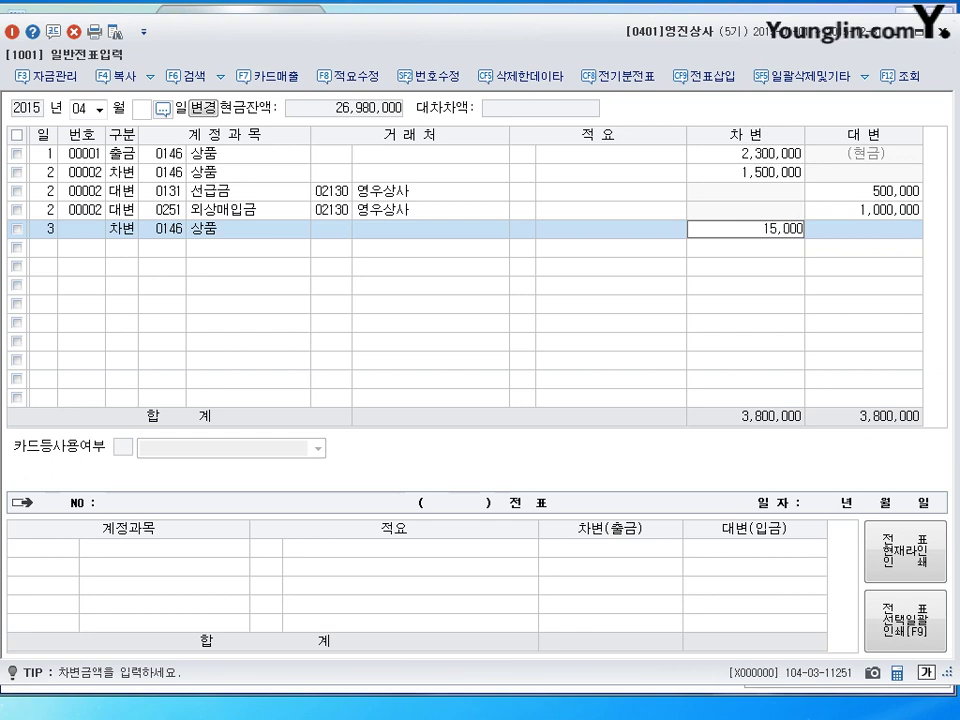
key("Return")
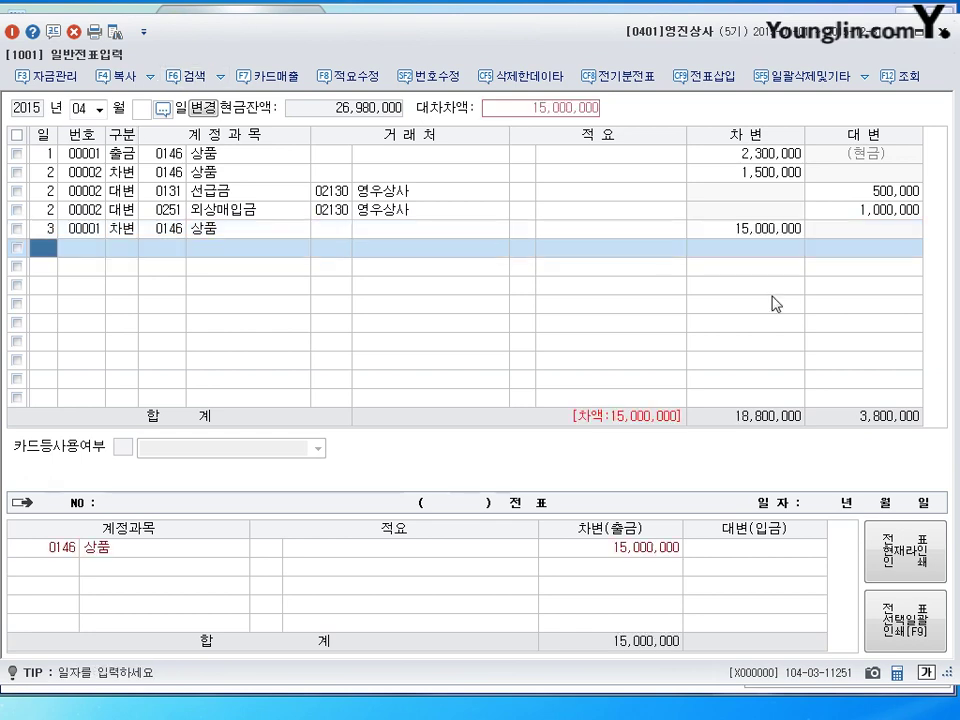
Step: Correct the day 3 상품 debit amount to 1,500,000 and start another line on day 3
left_click(762, 230)
type("1,500,000")
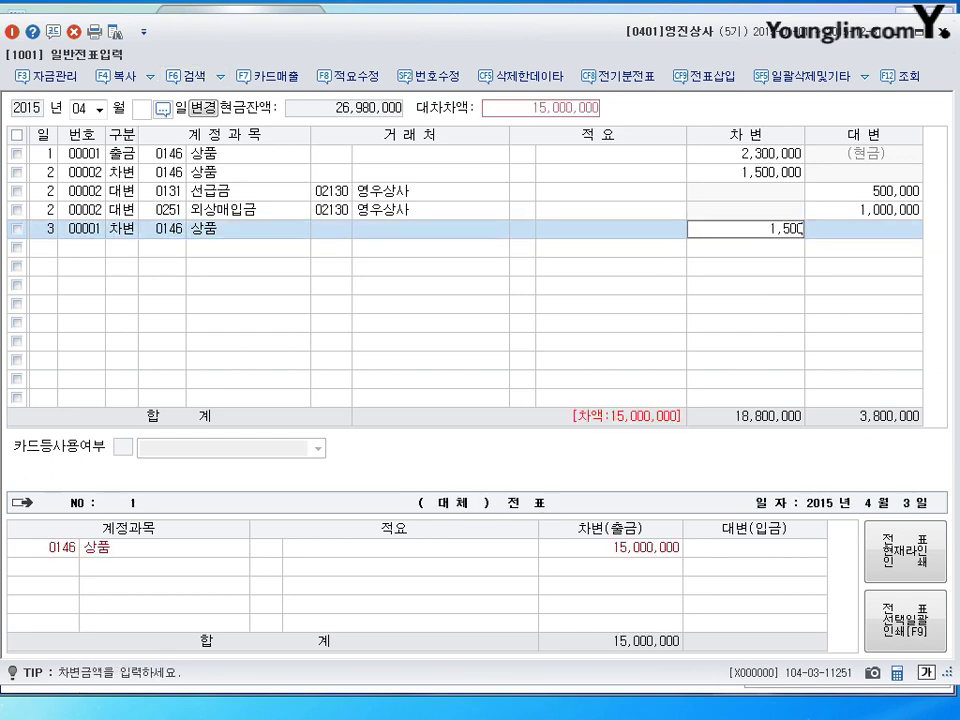
key("Return")
key("Return")
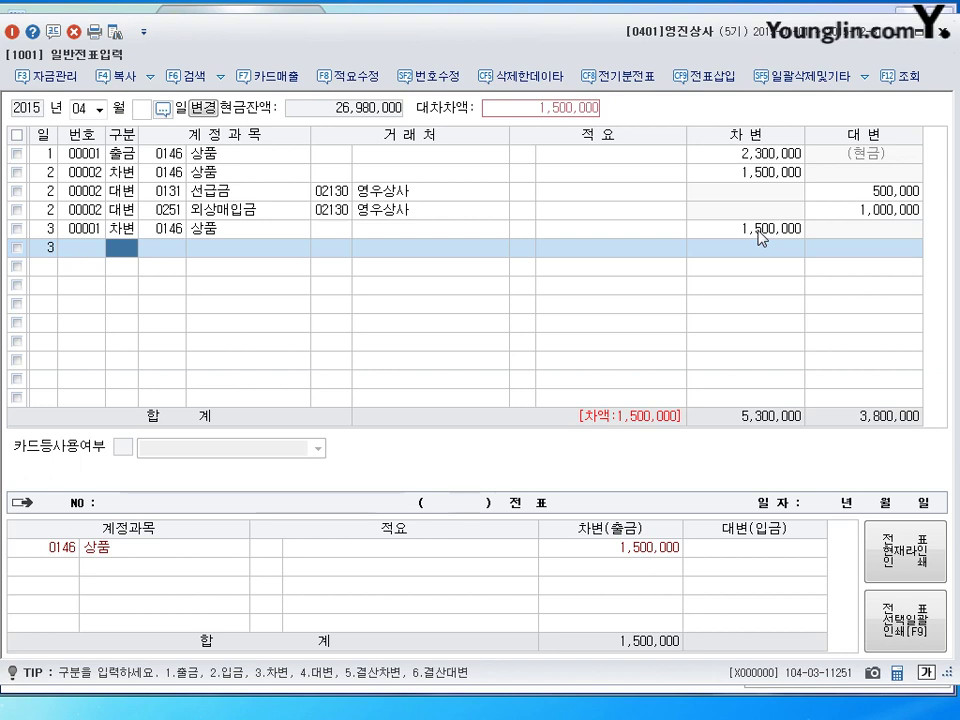
Step: Add a credit (대변) line on day 3 for account 0131 선급금 with partner 용인상사 and amount 50,000
type("4")
key("Return")
type("131")
key("Return")
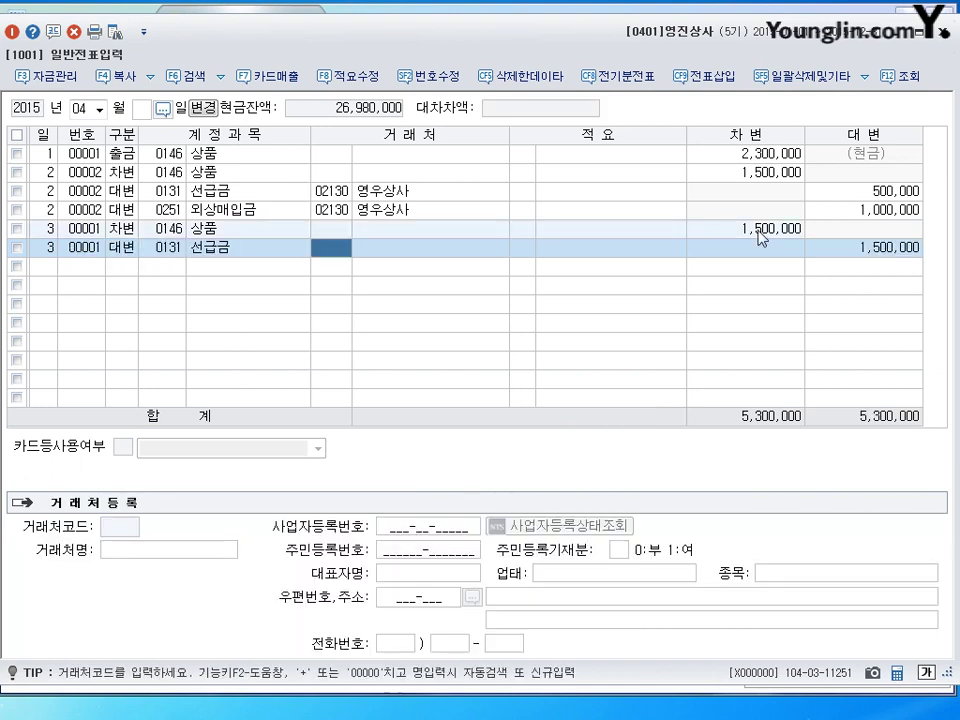
type("용ㅇ")
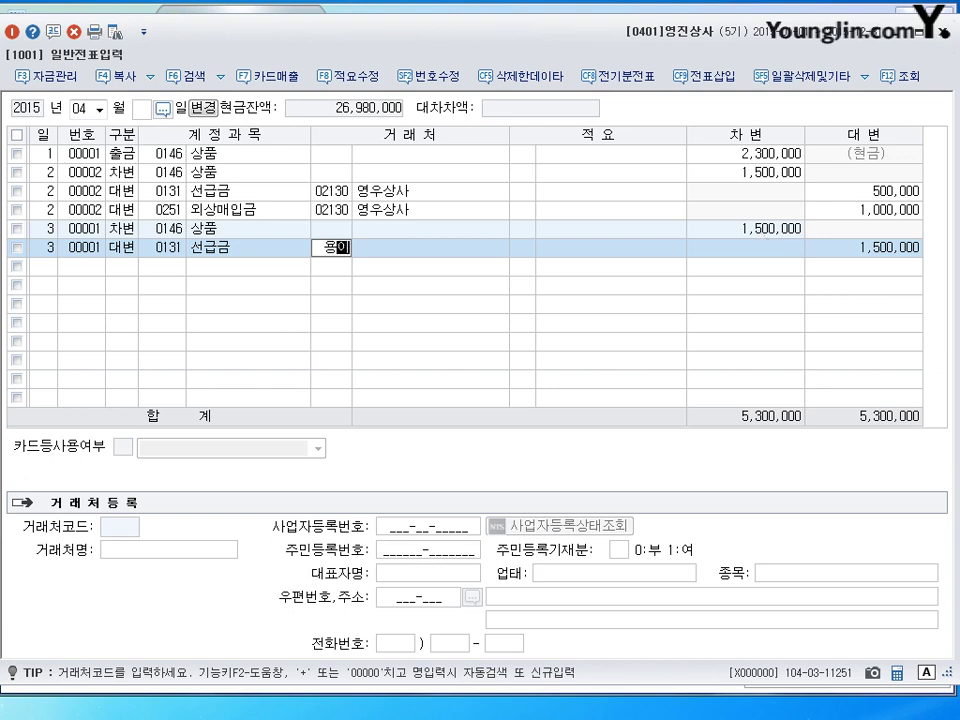
type("ㅣㄴ")
key("Return")
key("Return")
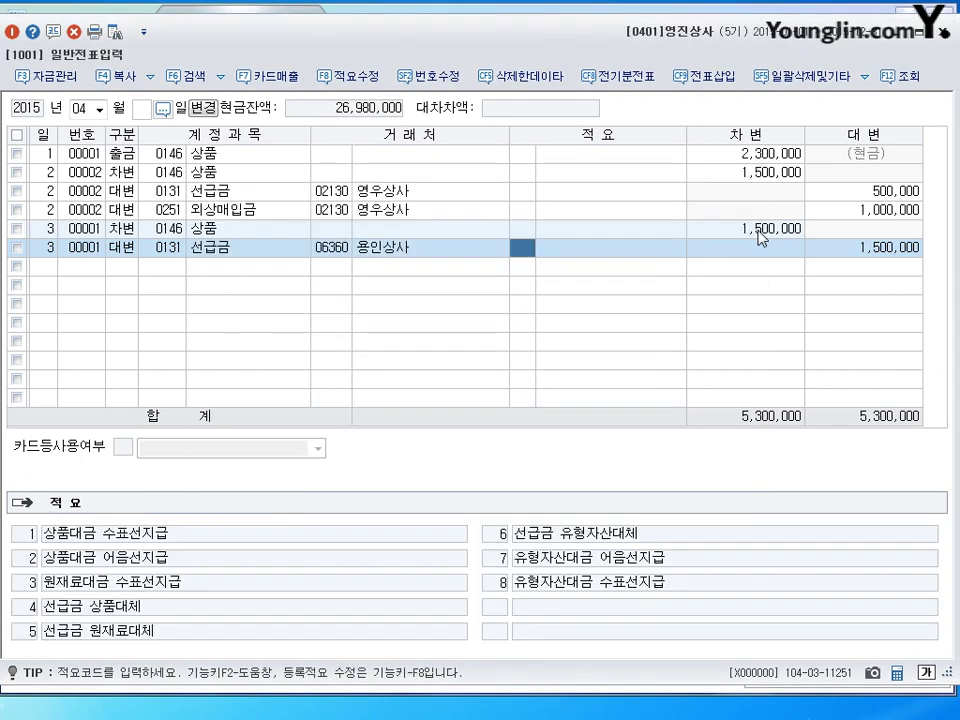
key("Return")
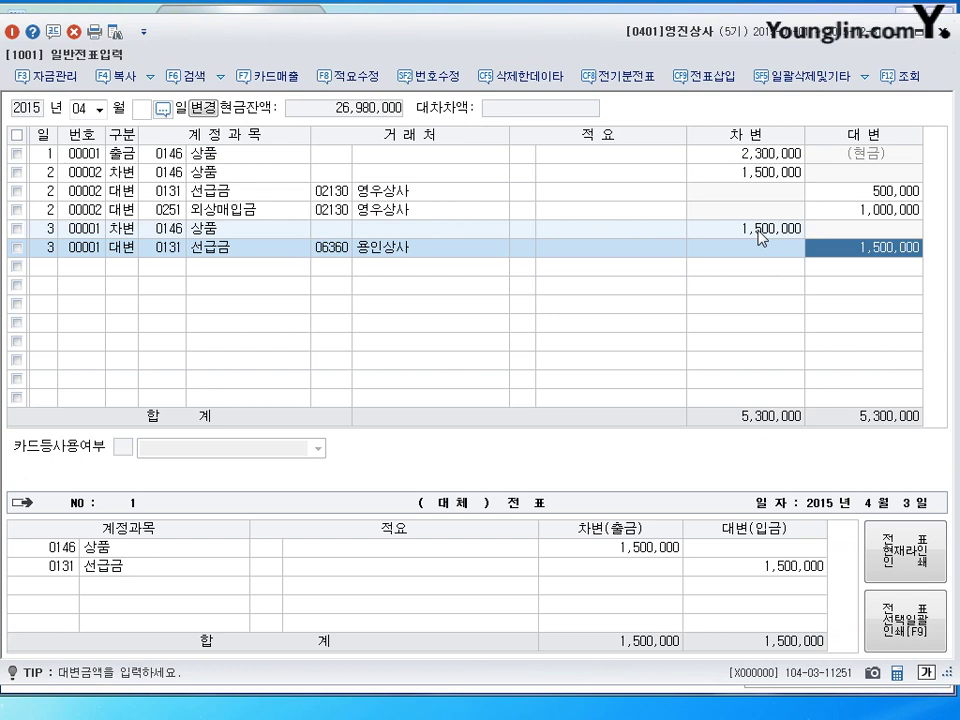
type("50")
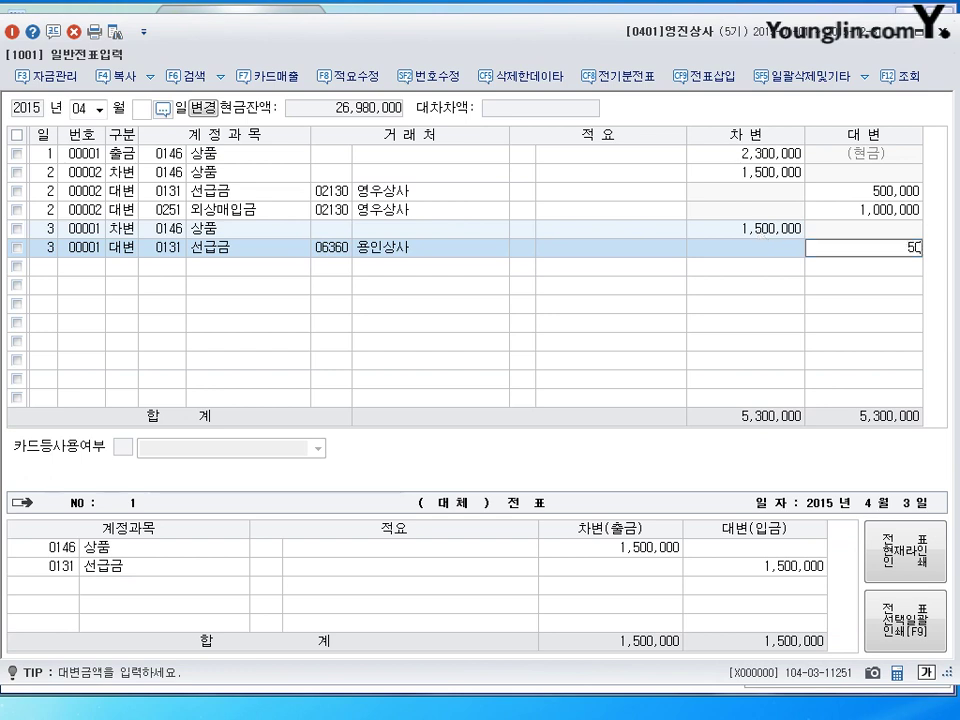
type(",000")
key("Return")
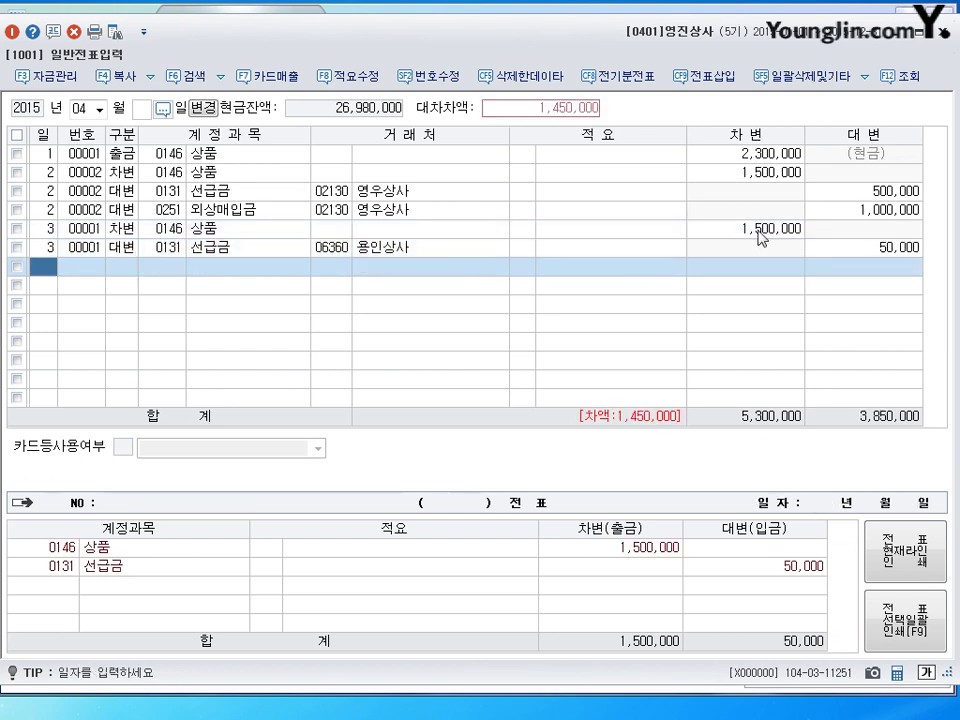
Step: Correct the credit amount of the day 3 선급금 line to 150,000 and start another credit line on day 3
left_click(889, 255)
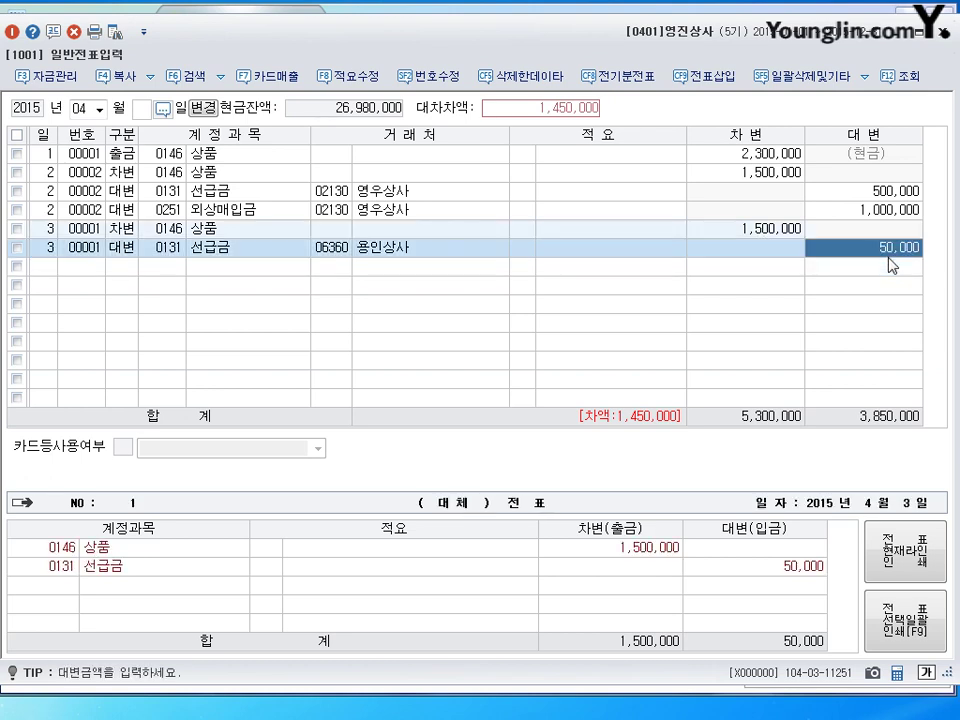
type("150000")
key("Return")
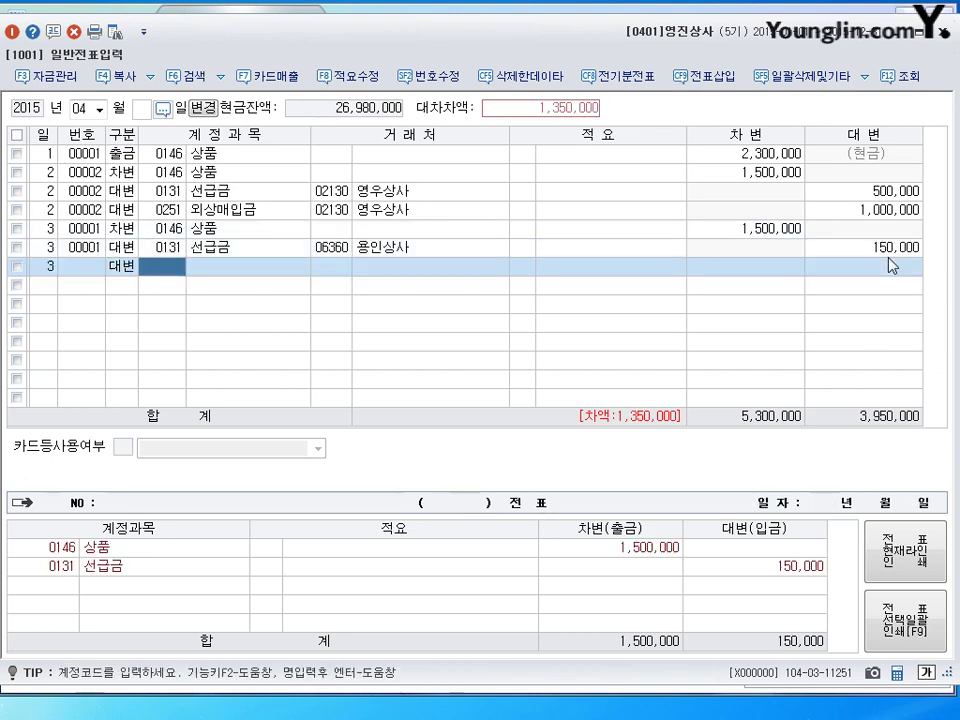
Step: Fill the day 3 credit line with account 0101 현금, no partner, and amount 500,000
type("101")
key("Return")
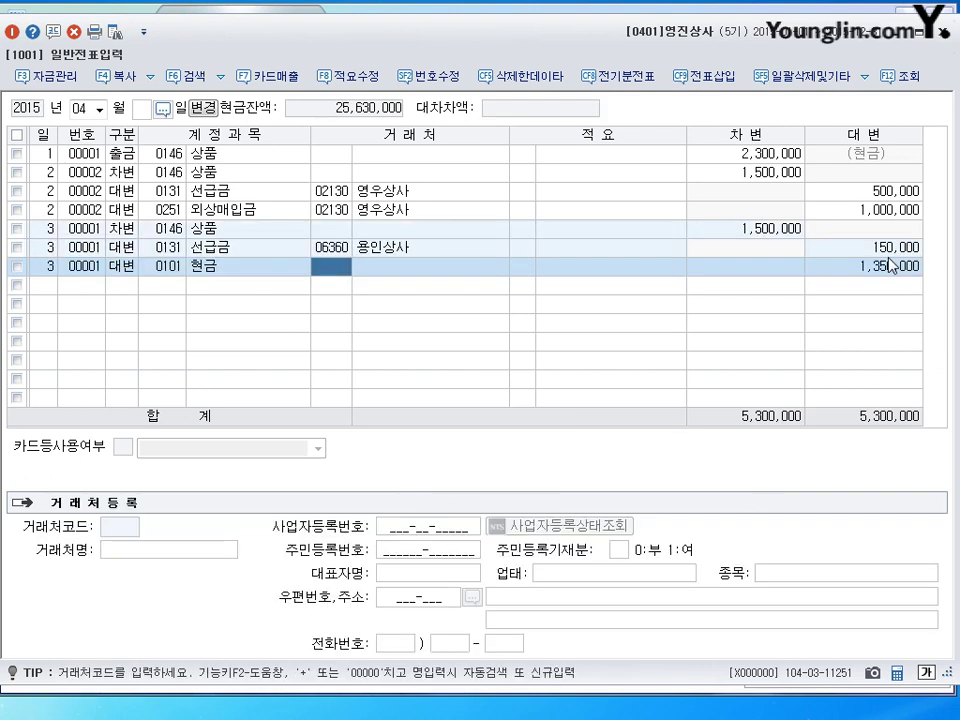
key("Return")
key("Return")
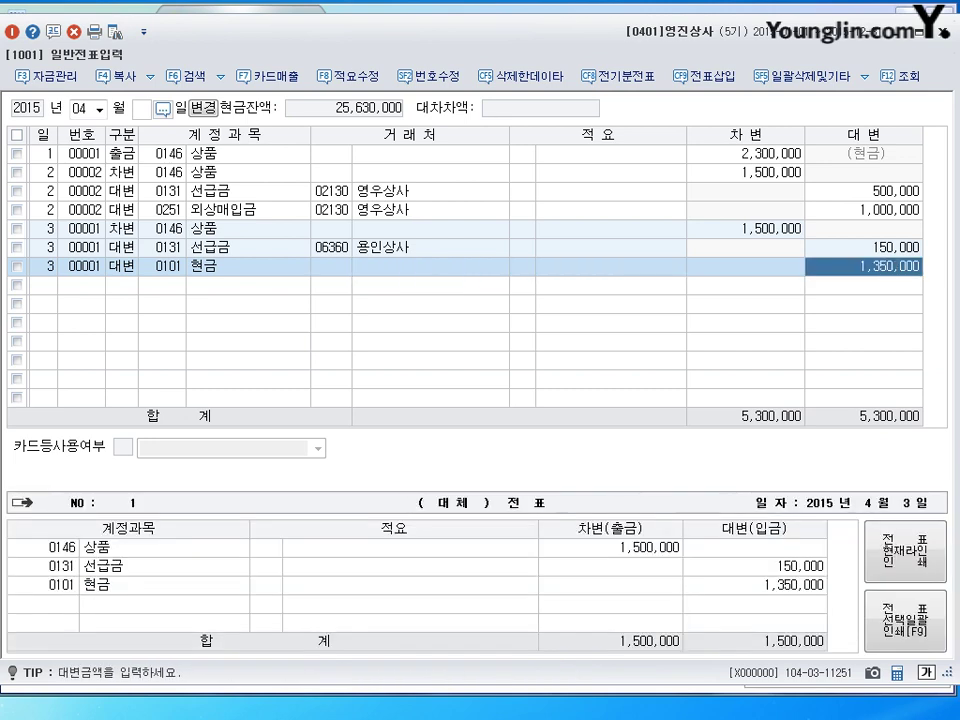
type("500000")
key("Return")
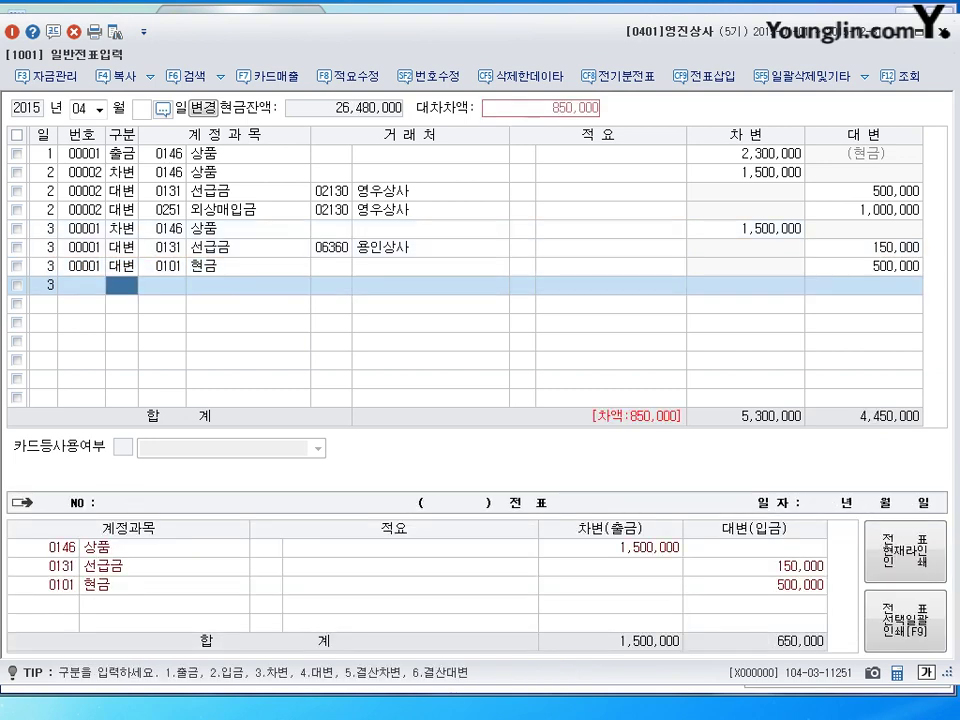
Step: Add a credit (대변) line on day 3 for account 0251 외상매입금 with partner 용인상사, accepting the remaining 850,000
type("4")
key("Return")
type("251")
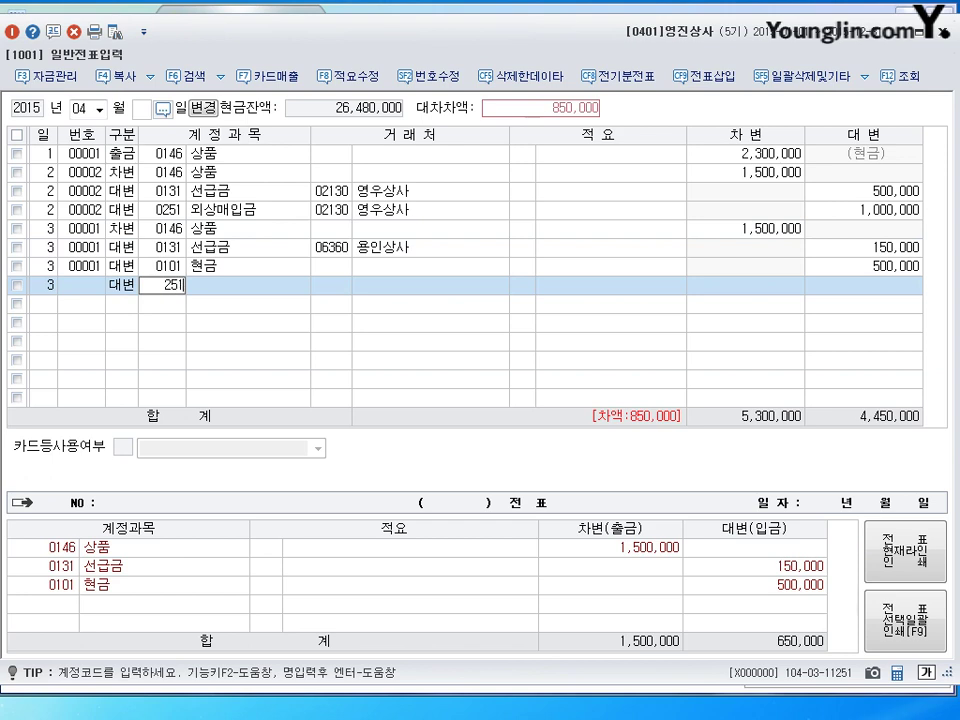
key("Return")
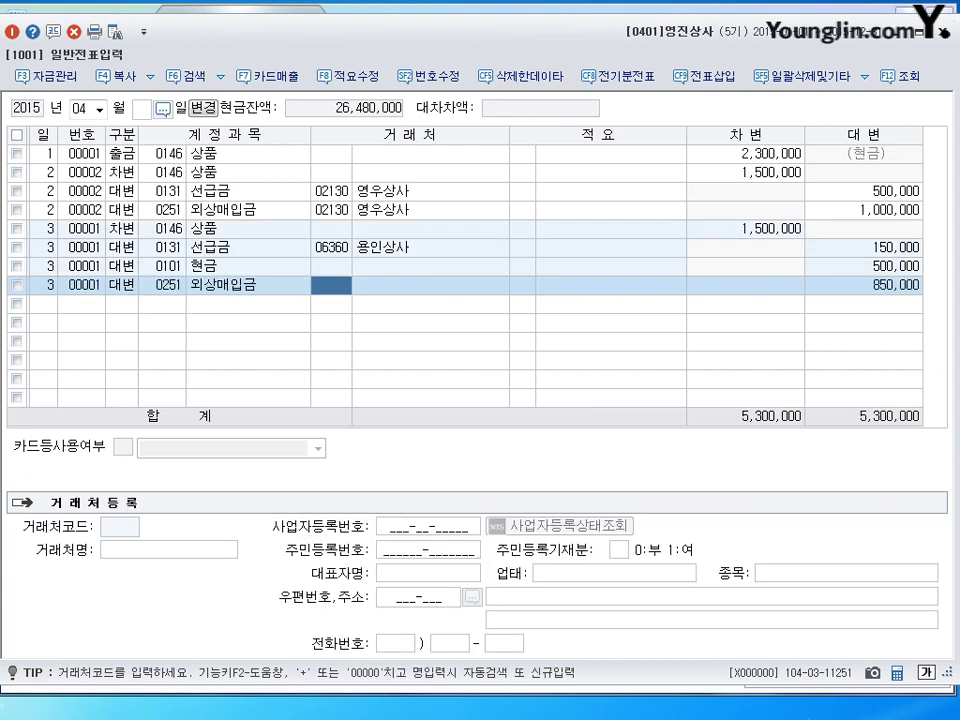
type("6360")
key("Return")
key("Return")
key("Return")
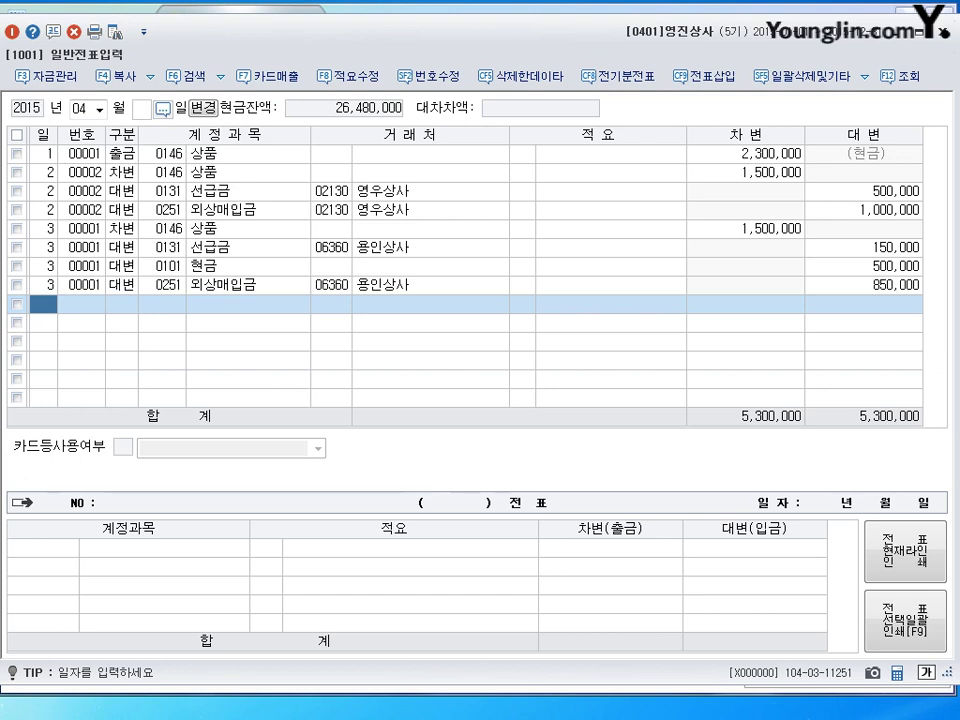
Step: Start a debit (차변) line on day 4 for account 0146 상품, leaving the partner and description blank
type("4")
key("Return")
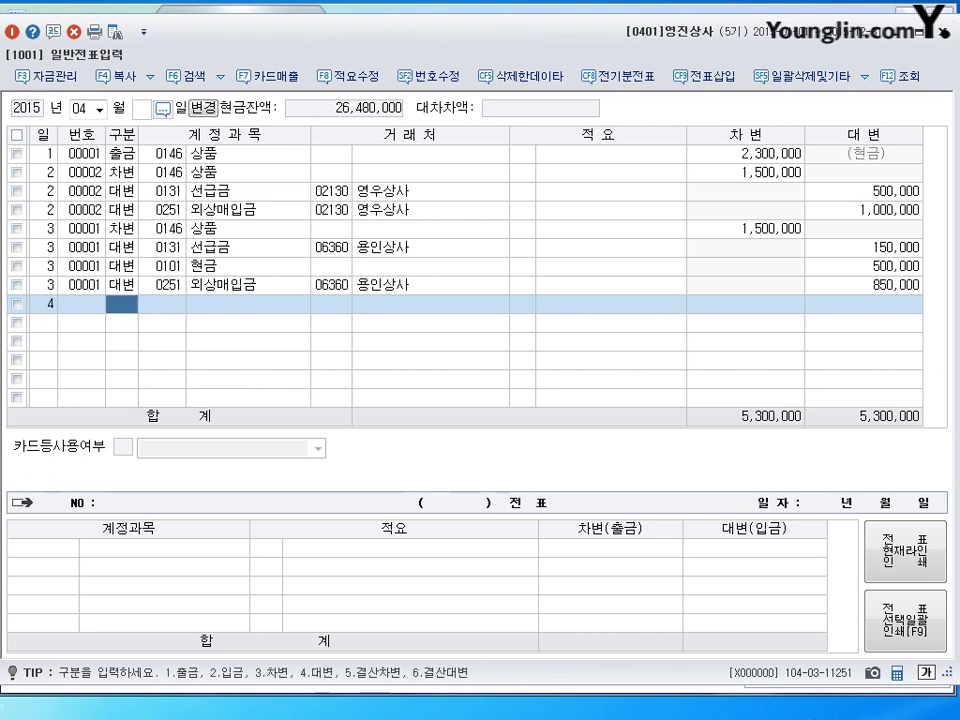
type("3")
key("Return")
type("146")
key("Return")
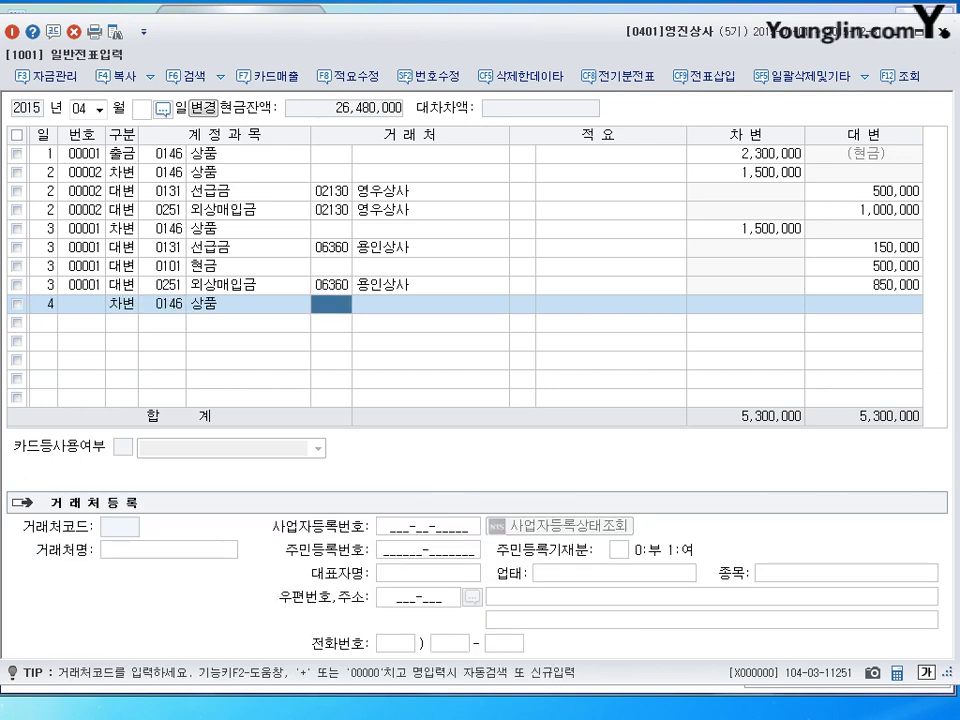
key("Return")
key("Return")
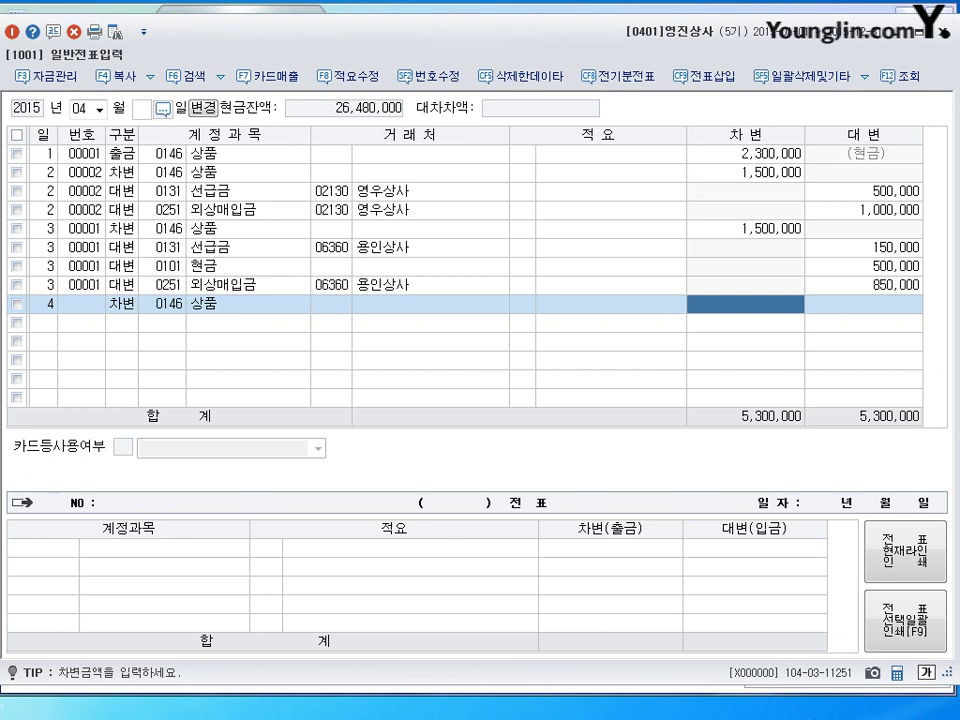
Step: Enter 1,610,000 as the debit amount of the day 4 상품 line
type("1641000")
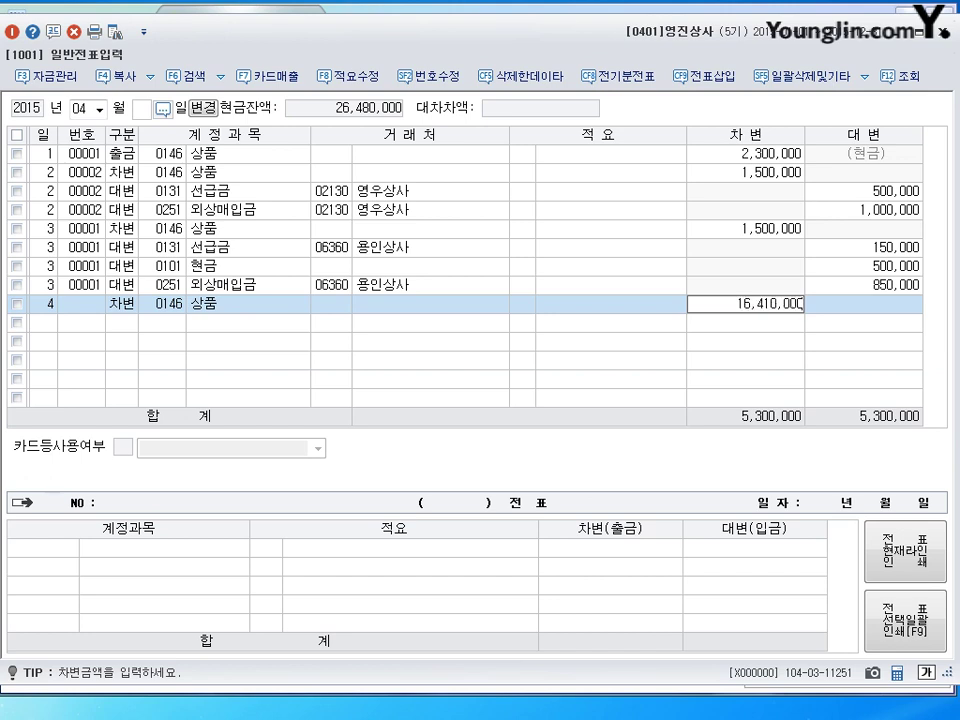
key("BackSpace")
key("BackSpace")
key("BackSpace")
key("BackSpace")
key("BackSpace")
key("BackSpace")
key("BackSpace")
type("164")
key("BackSpace")
type("10000")
key("Return")
Step: Add a credit (대변) line on day 4 for account 0131 선급금 with partner 모터상사, accepting the proposed amount
type("4")
key("Return")
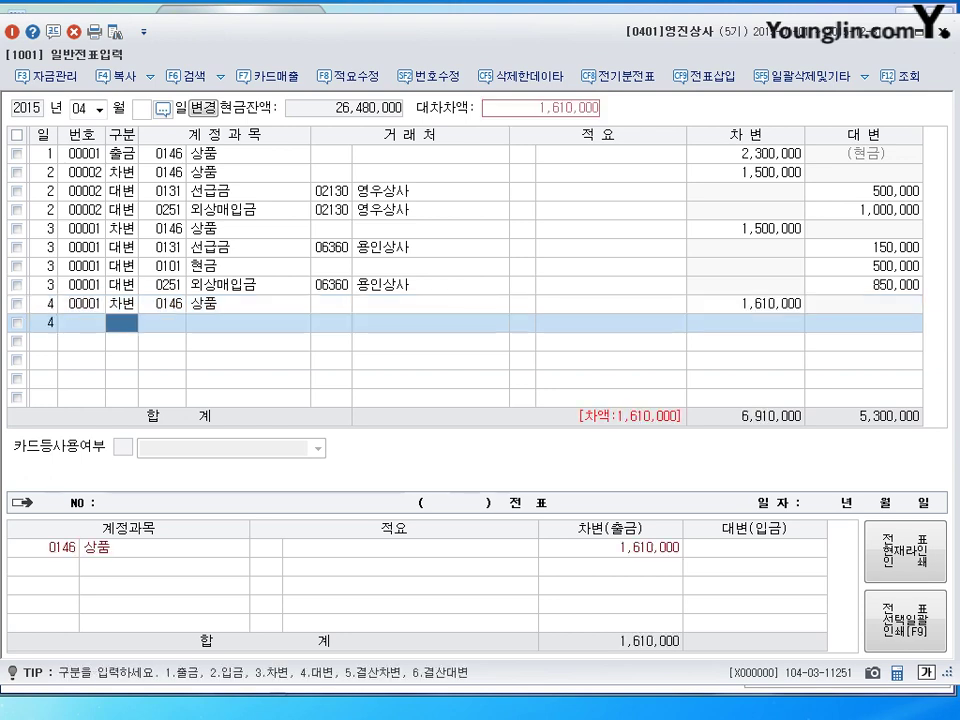
type("4")
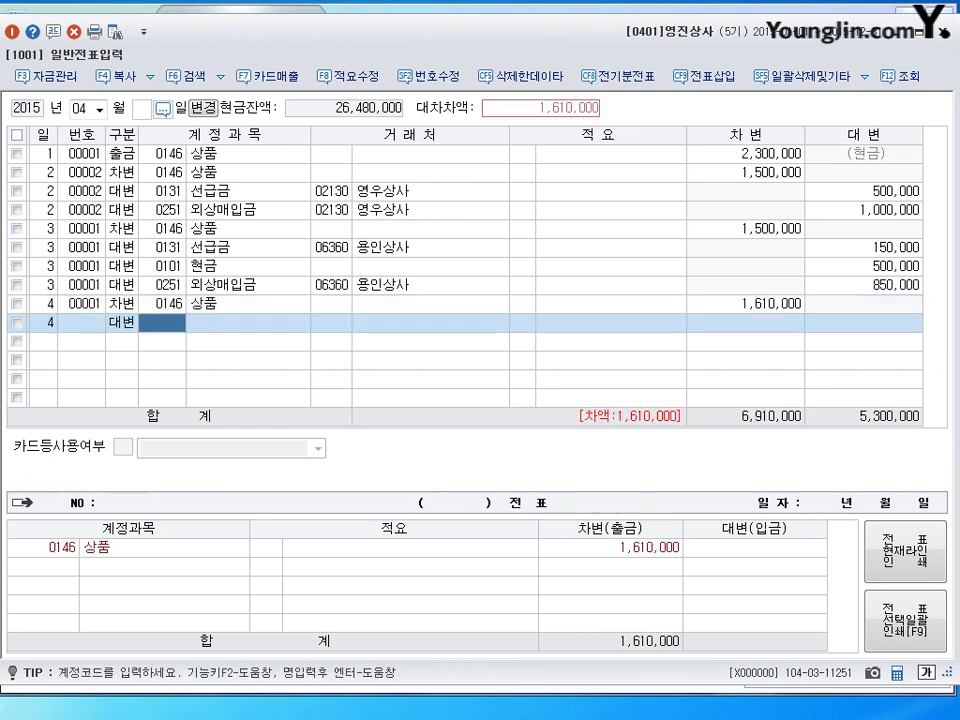
type("131")
key("Return")
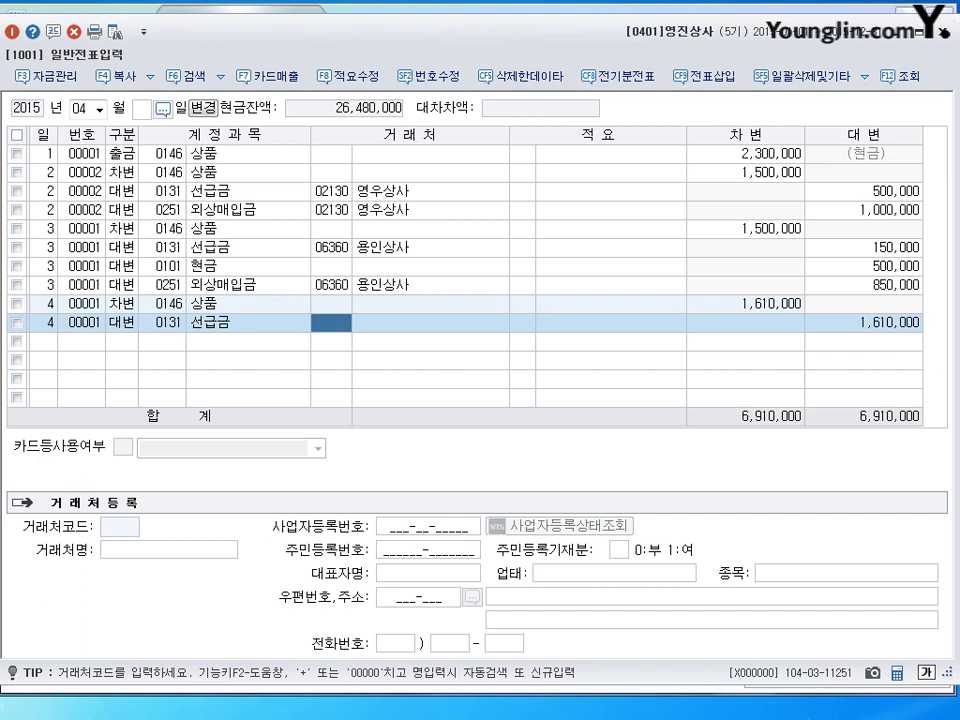
type("모레")
key("Return")
key("Return")
key("Return")
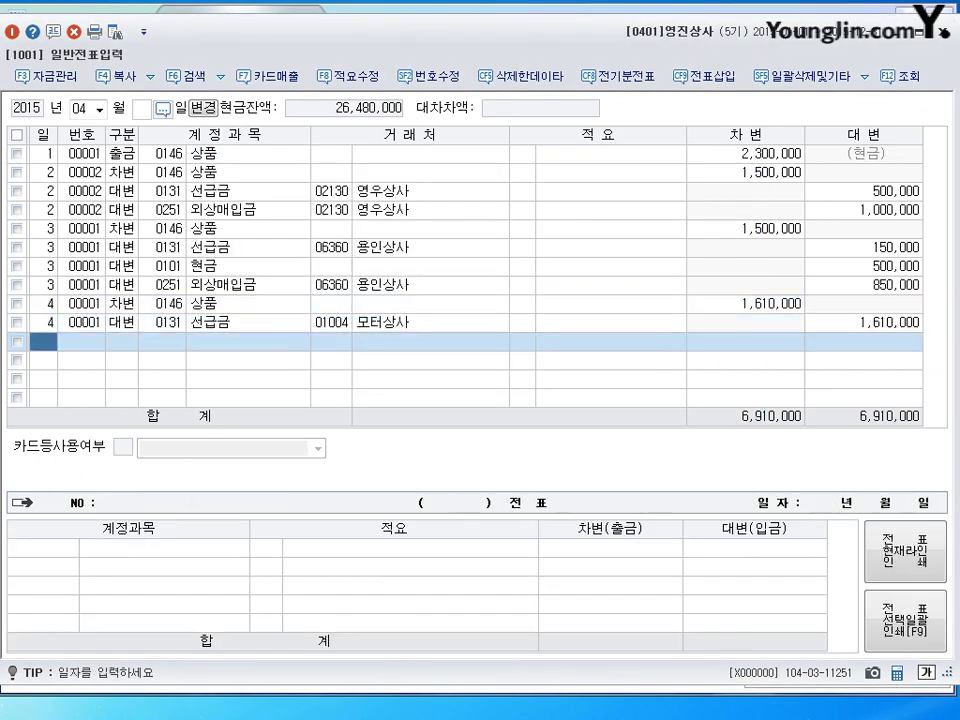
Step: Change the credit amount of the day 4 선급금 line to 600,000 and start another line on day 4
left_click(910, 326)
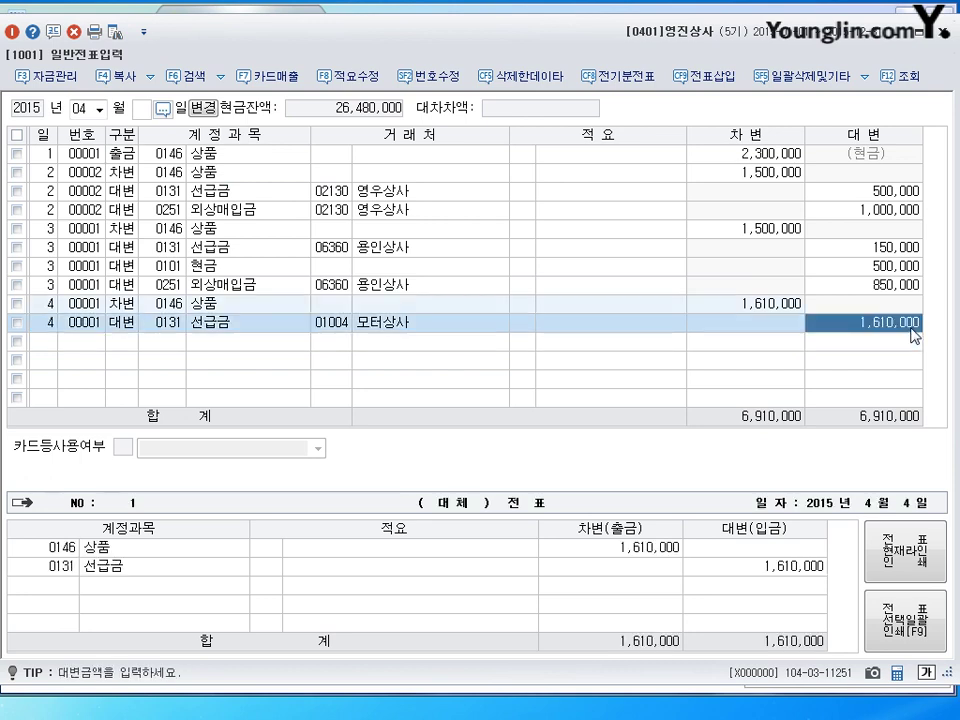
key("BackSpace")
type("600000")
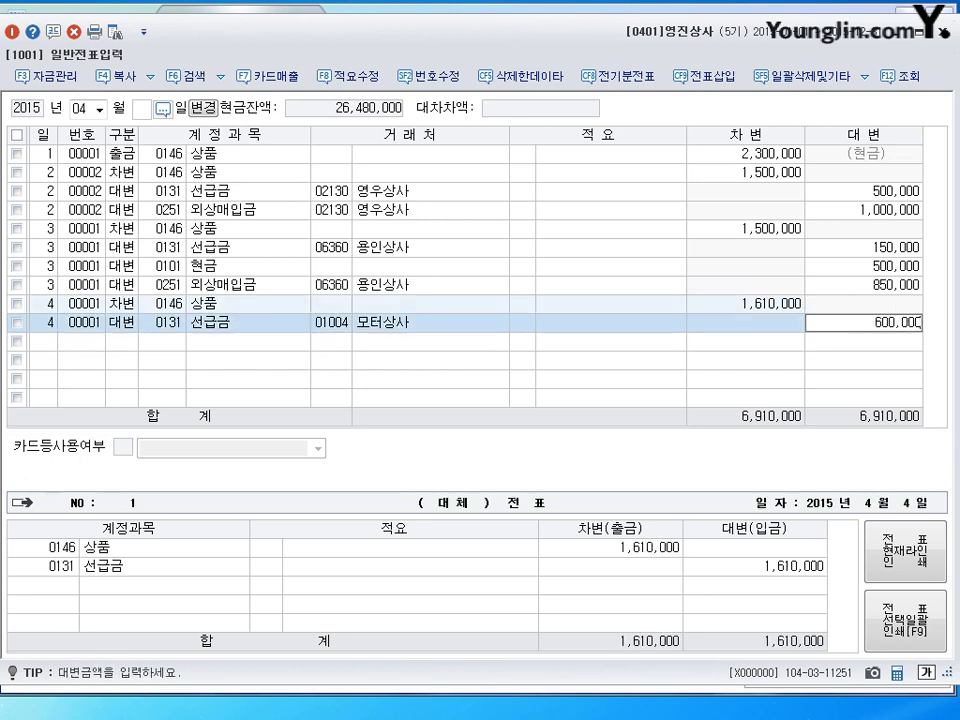
key("Return")
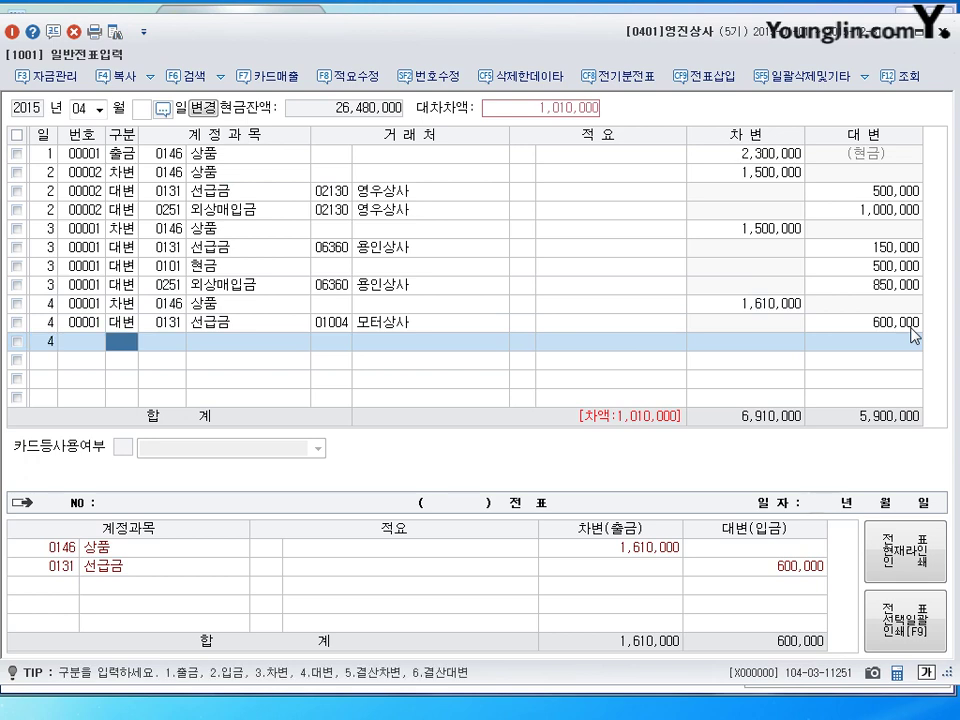
Step: Add a credit (대변) line on day 4 for account 0251 외상매입금 with partner 모터상사 and amount 1,000,000
type("4251")
key("Return")
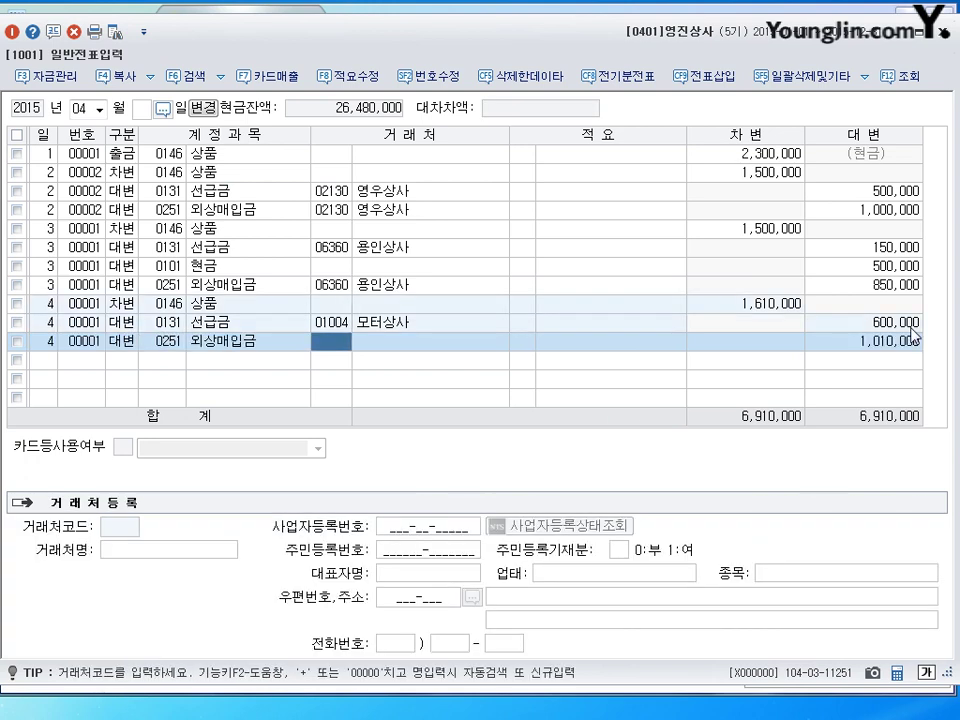
type("01004")
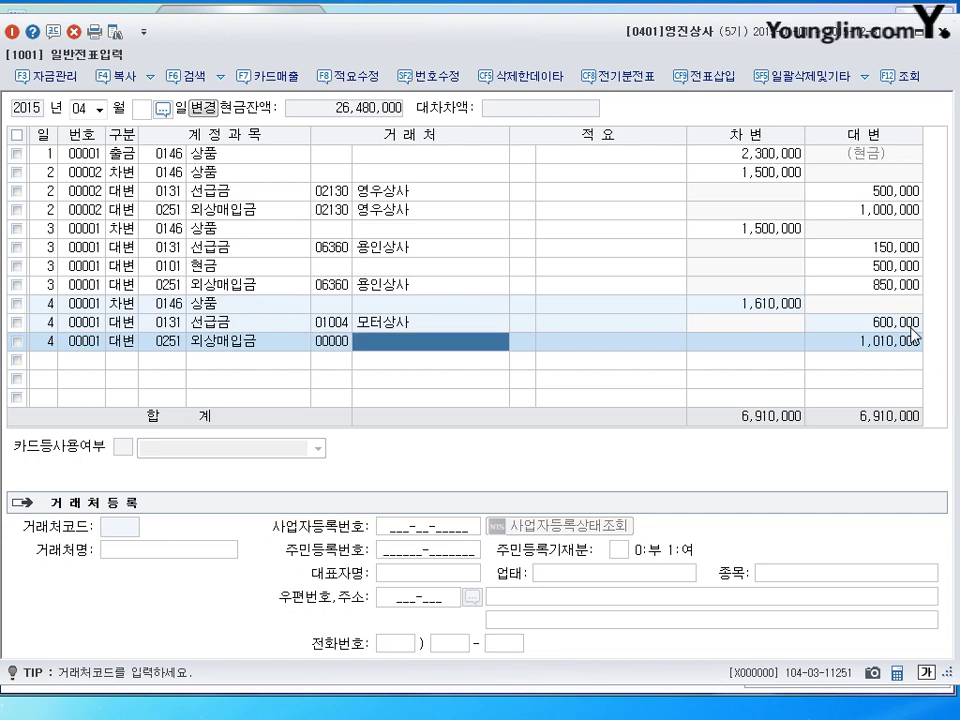
key("Return")
key("Return")
key("Return")
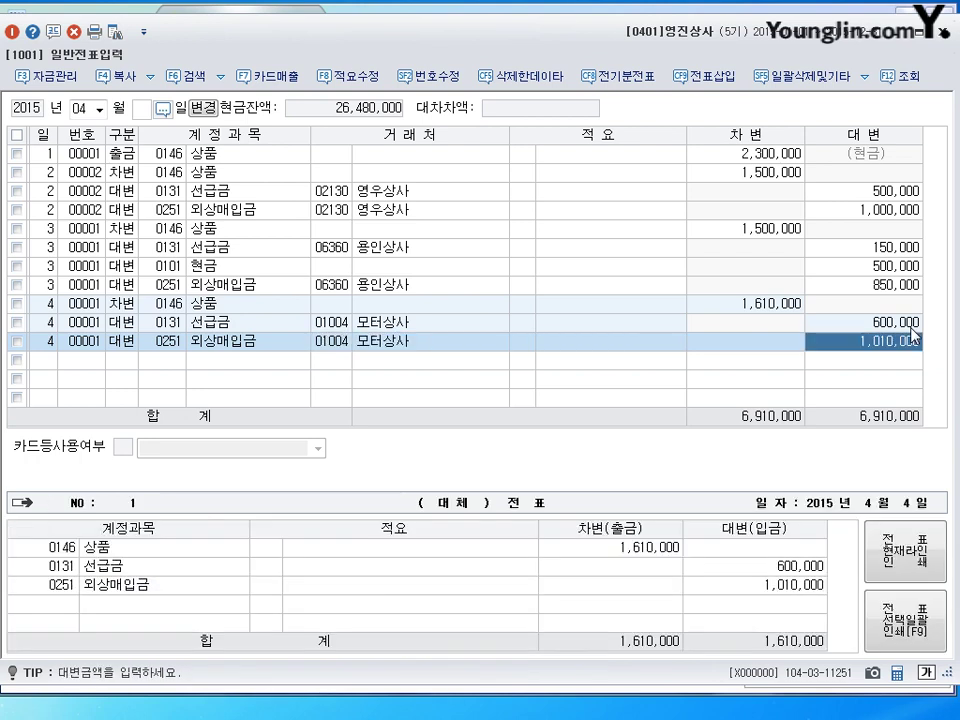
type("1000000")
key("Return")
Step: Add a credit (대변) line on day 4 for account 0101 현금 without a partner, accepting the remaining 10,000
type("41")
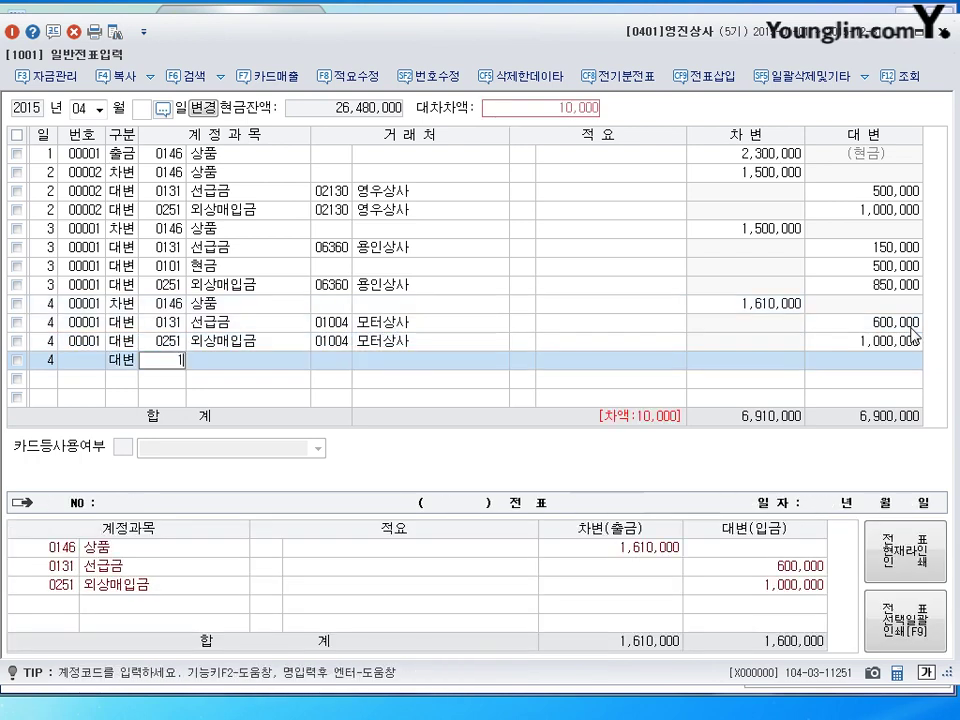
type("01")
key("Return")
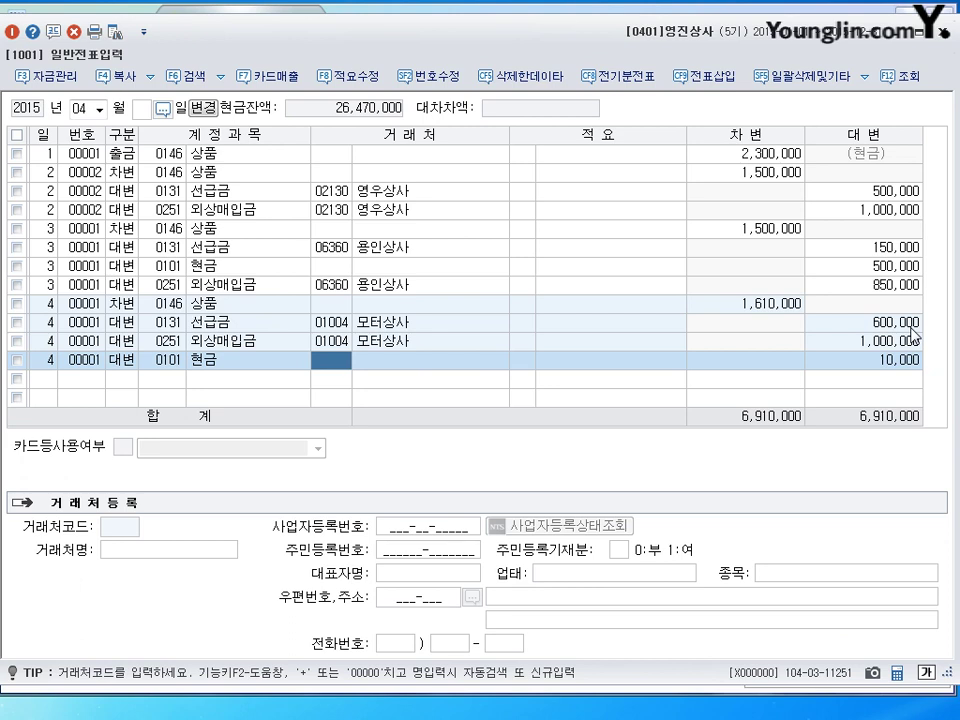
key("Return")
key("Return")
key("Return")
Step: Add a debit (차변) line on day 5 for account 0251 외상매입금 with partner 유담상사 and amount 100,000
type("5")
key("Return")
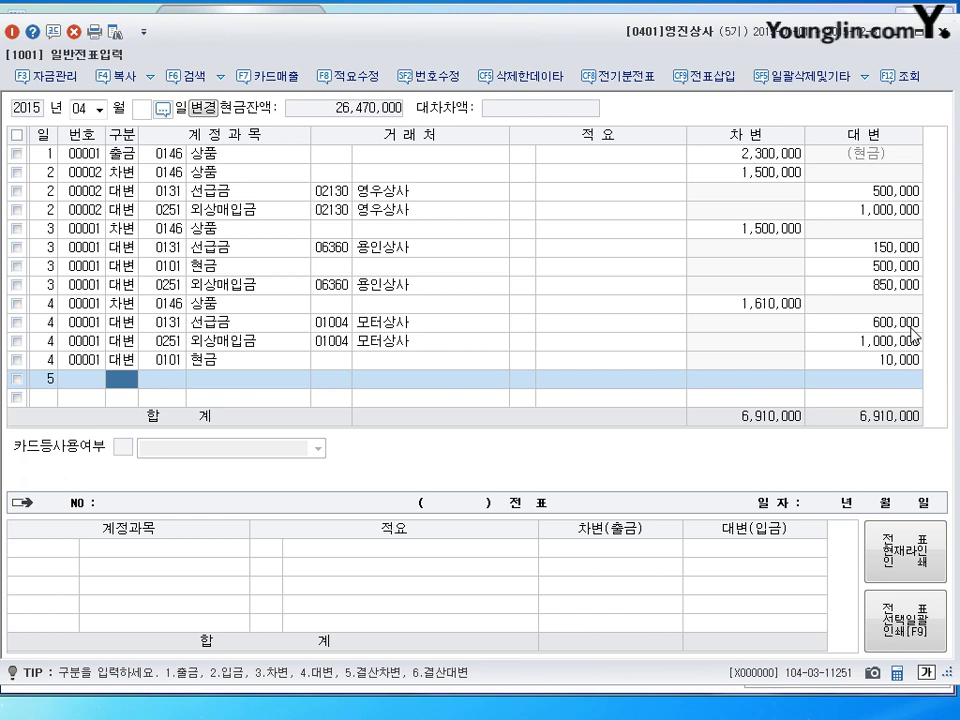
type("3")
key("Return")
type("251")
key("Return")
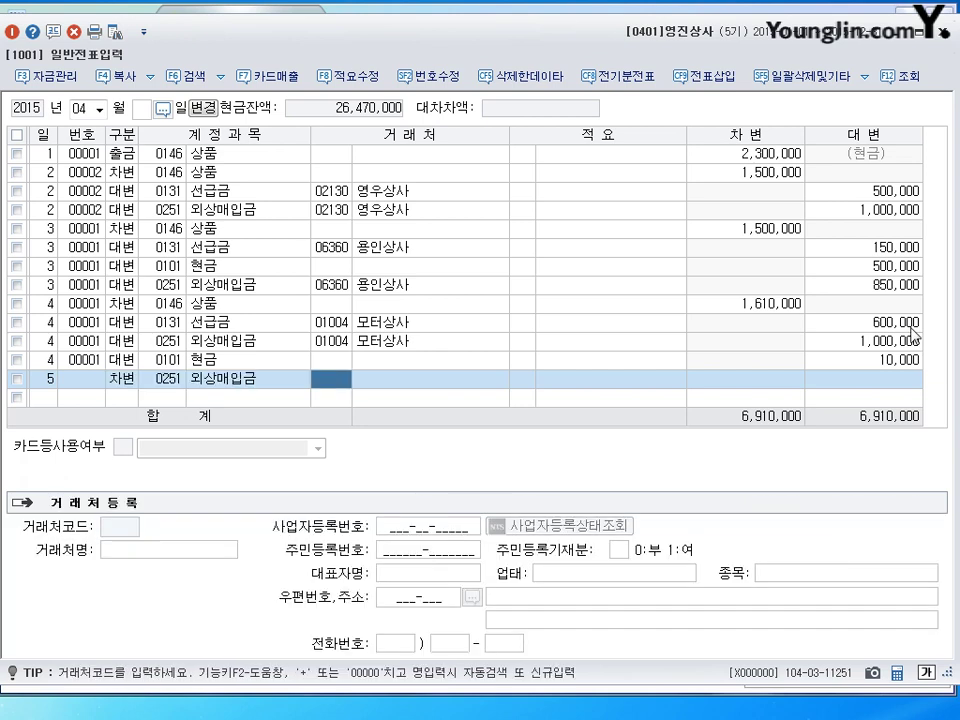
type("유담")
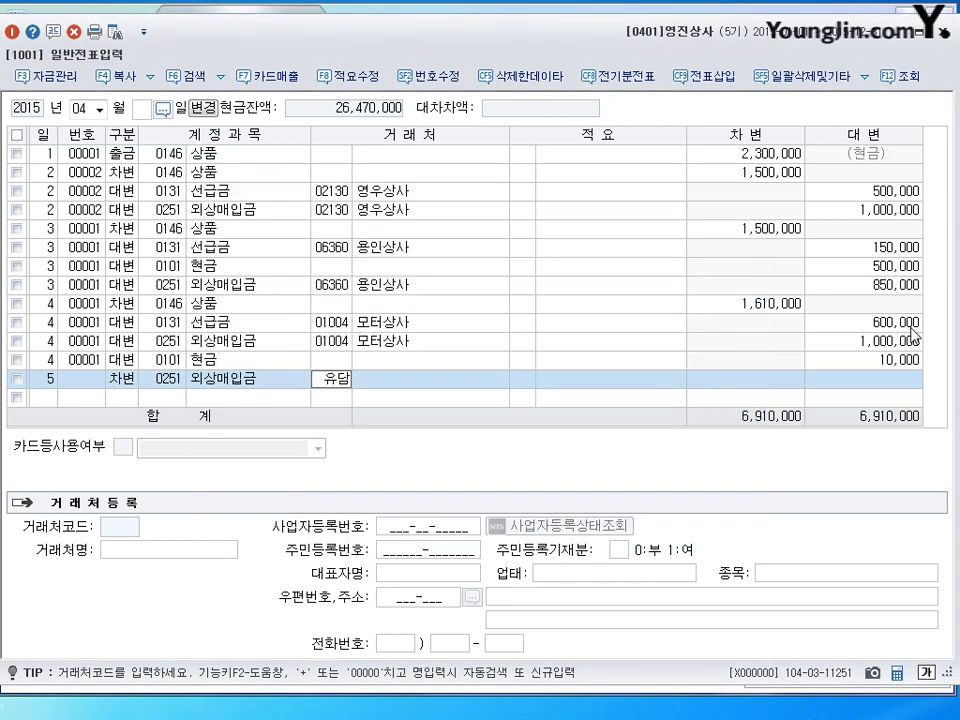
key("Return")
key("Return")
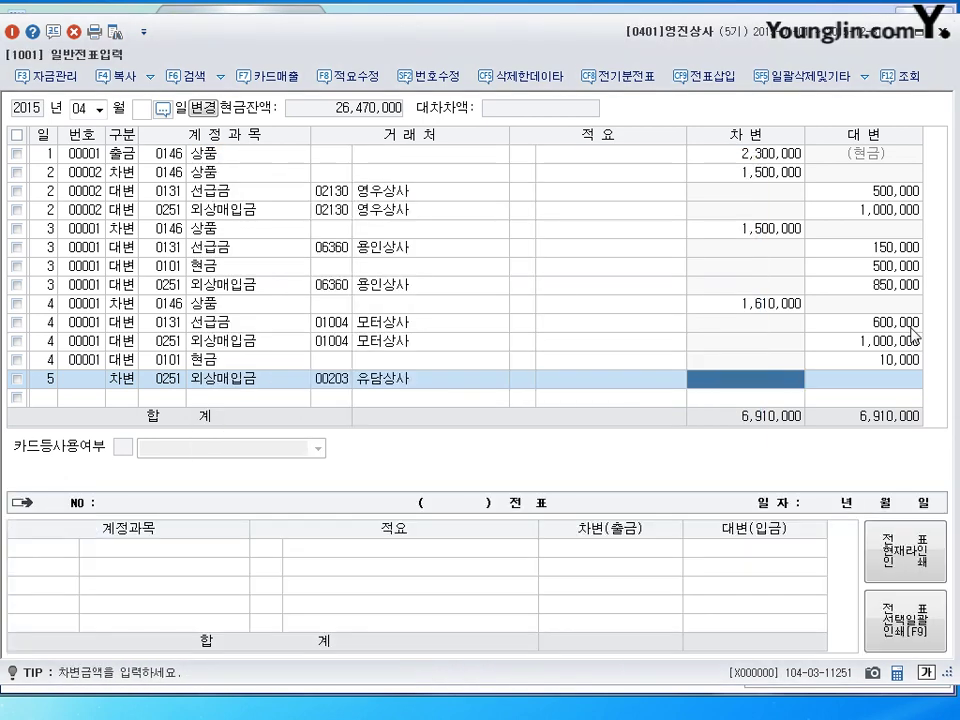
type("1000000")
key("Return")
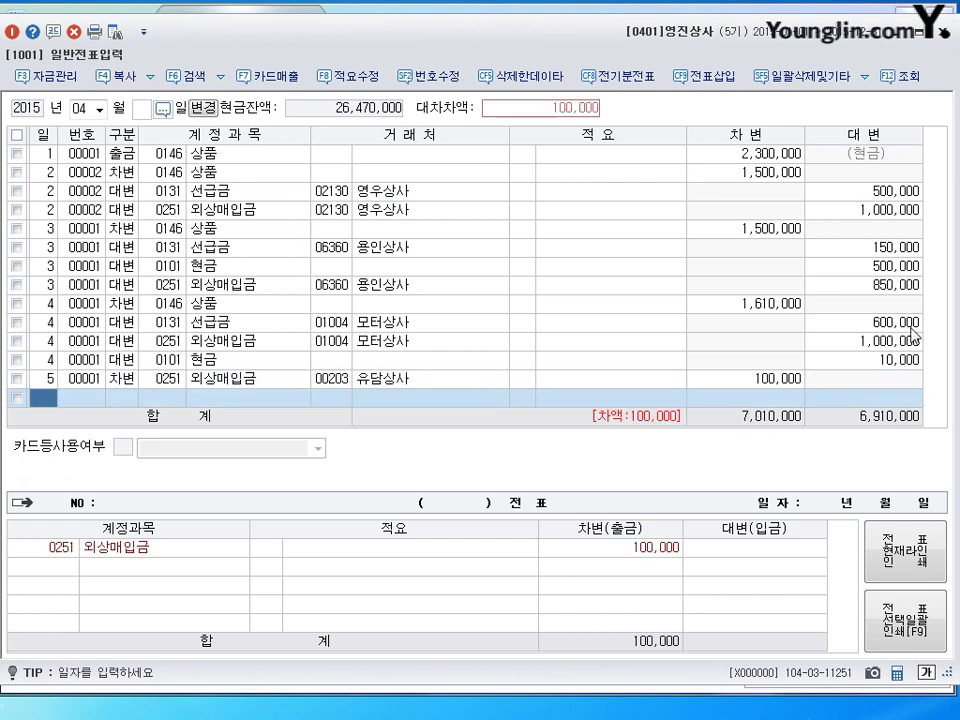
Step: Add a credit (대변) line on day 5 for account 0147 매입환출및에누리 (상품) without a partner, accepting the balancing amount of 100,000
type("4")
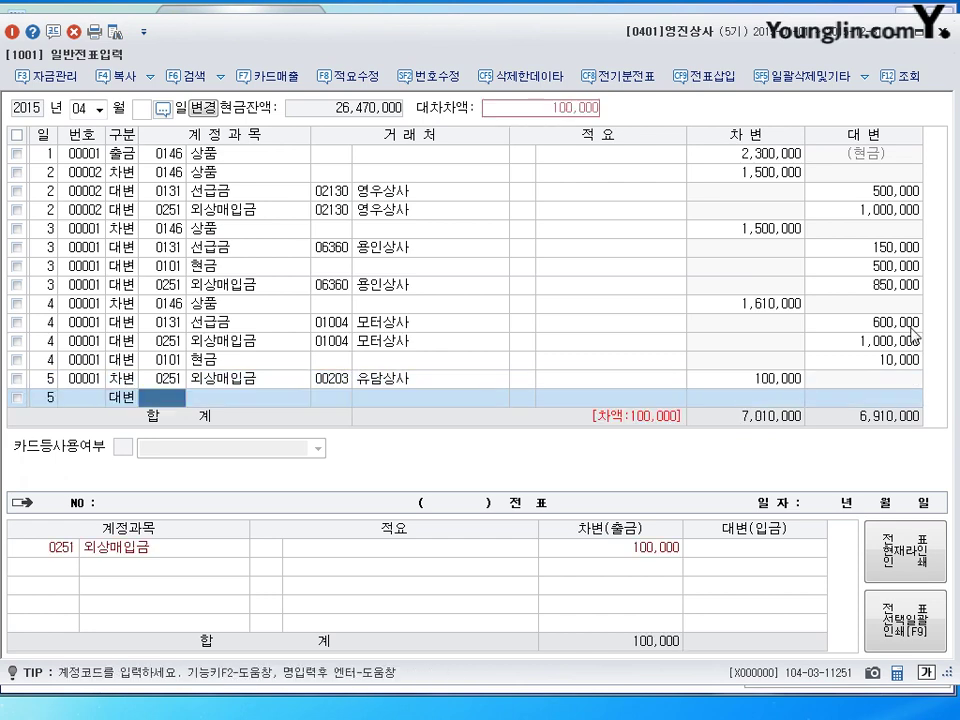
type("매이")
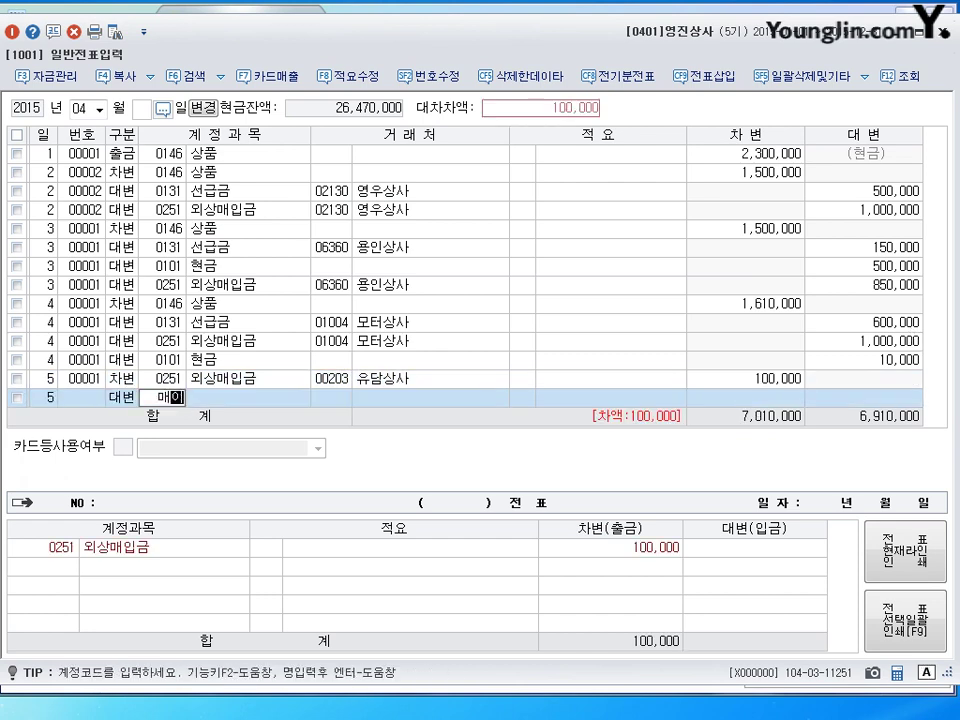
type("ㅂ")
key("Return")
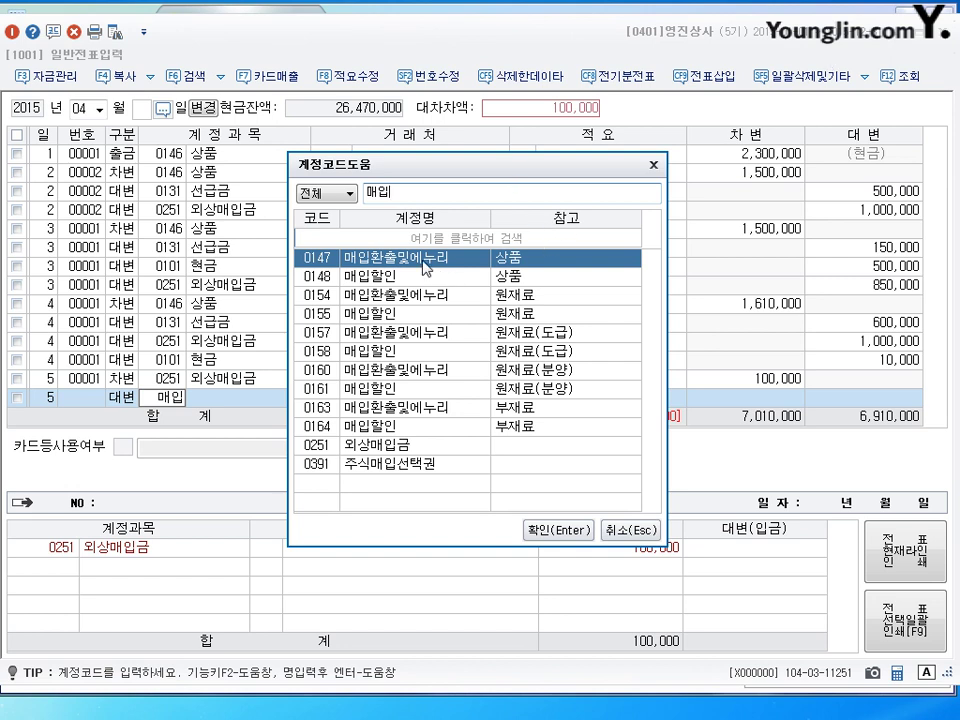
left_click(556, 531)
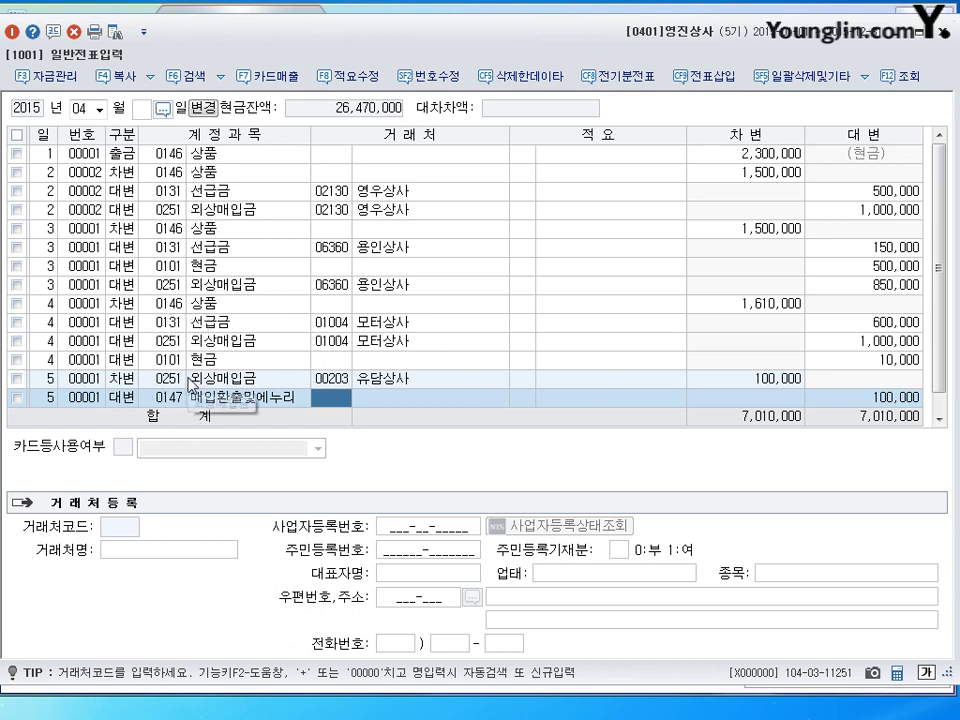
key("Return")
key("Return")
key("Return")
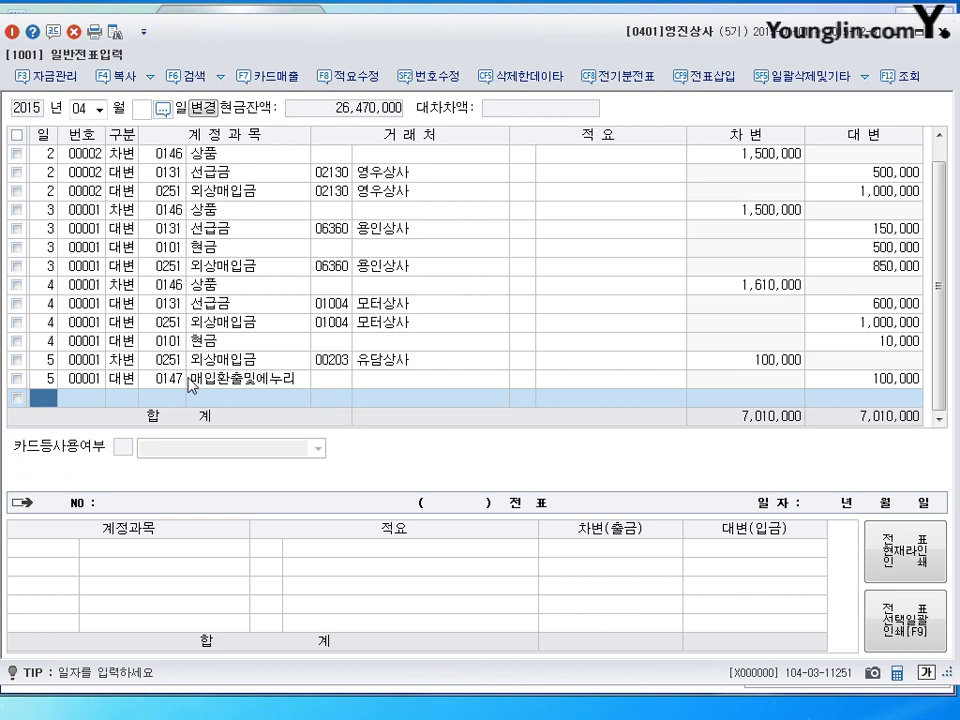
Step: Add a debit (차변) line on day 6 for account 0251 외상매입금 with partner 일신산업 and amount 30,800,000
type("6")
key("Return")
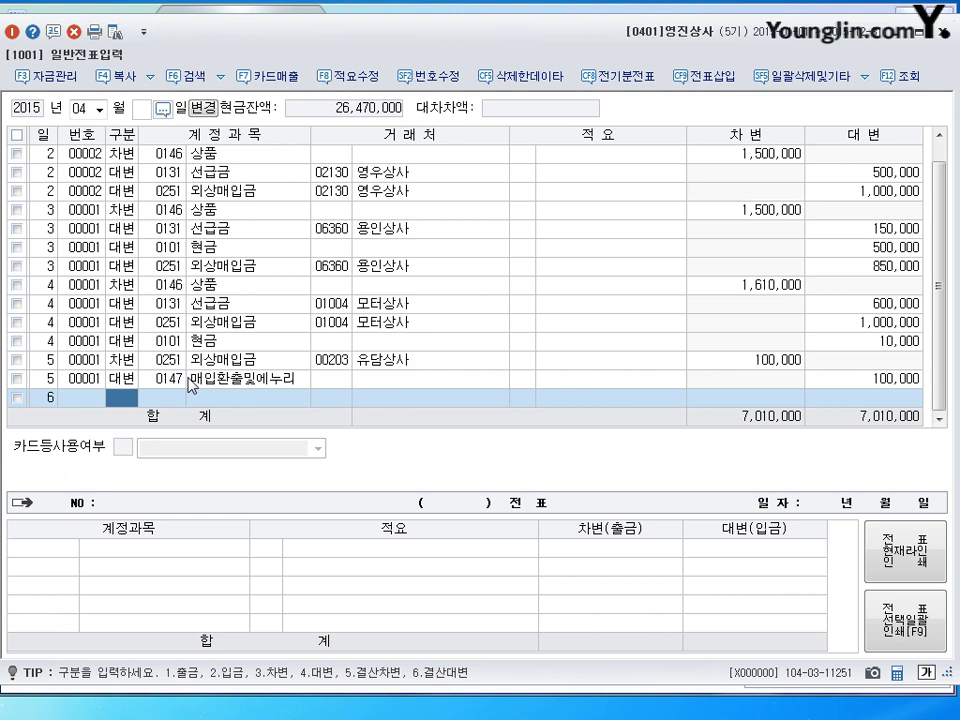
type("3")
key("Return")
type("251")
key("Return")
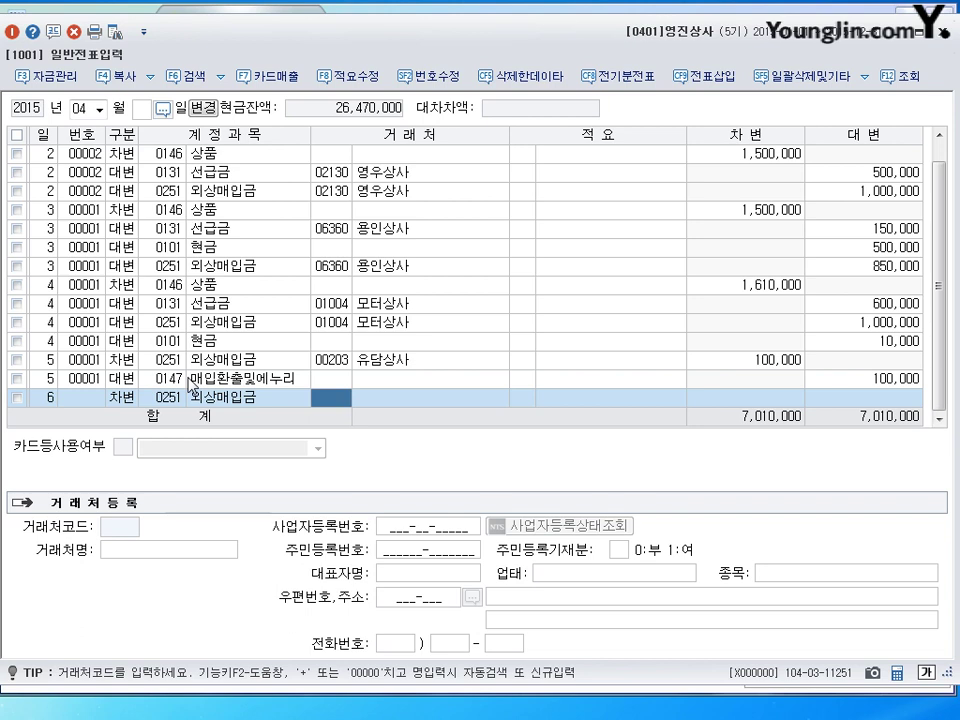
type("일신")
key("Return")
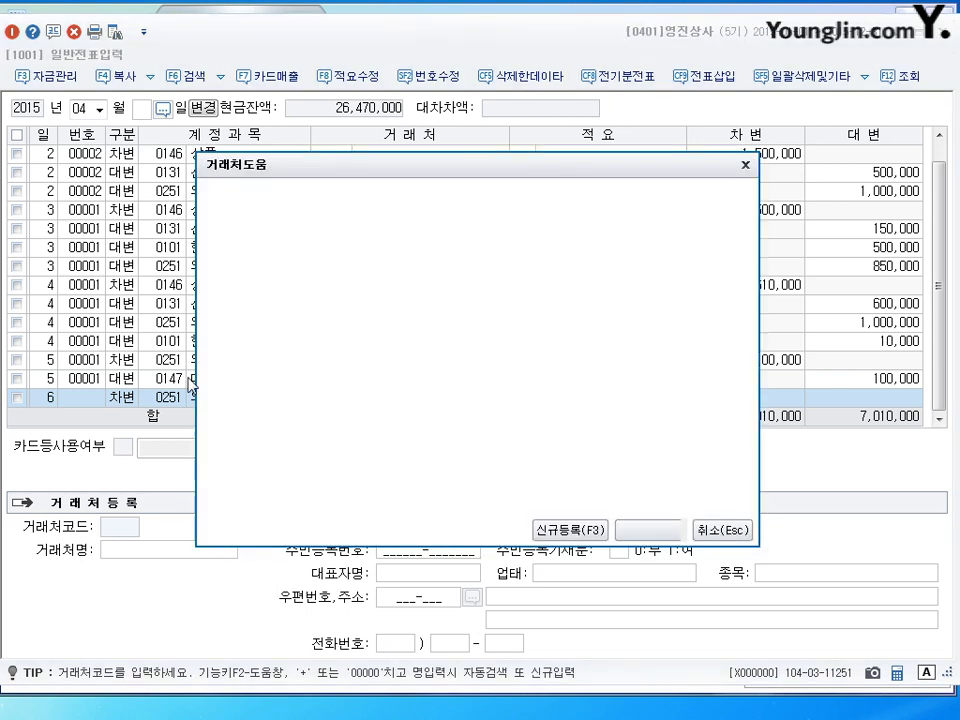
key("Return")
key("Return")
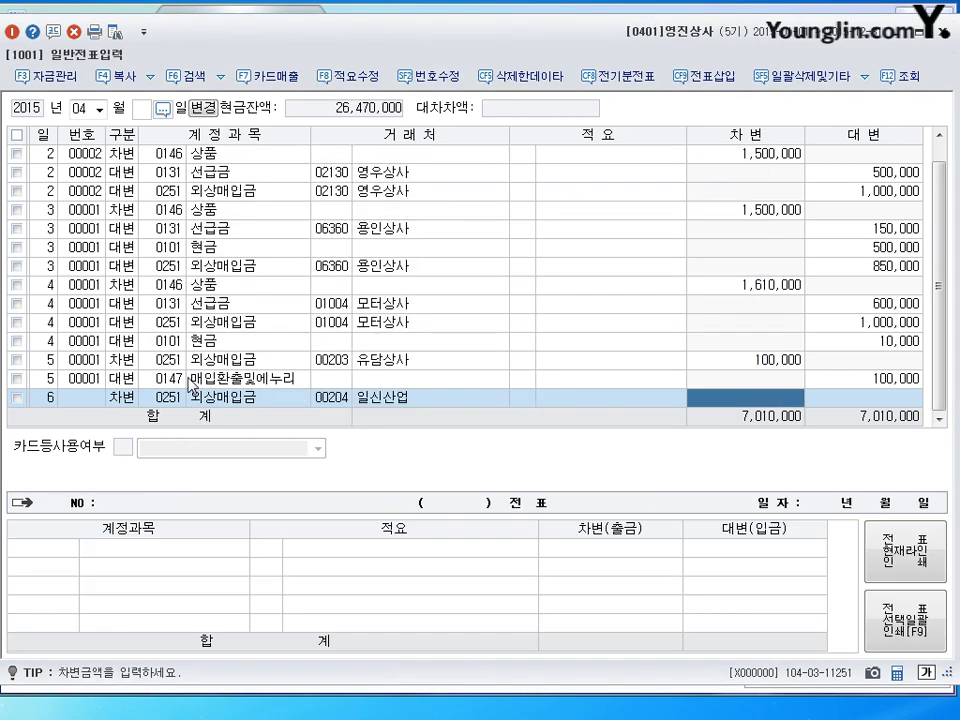
type("30800000")
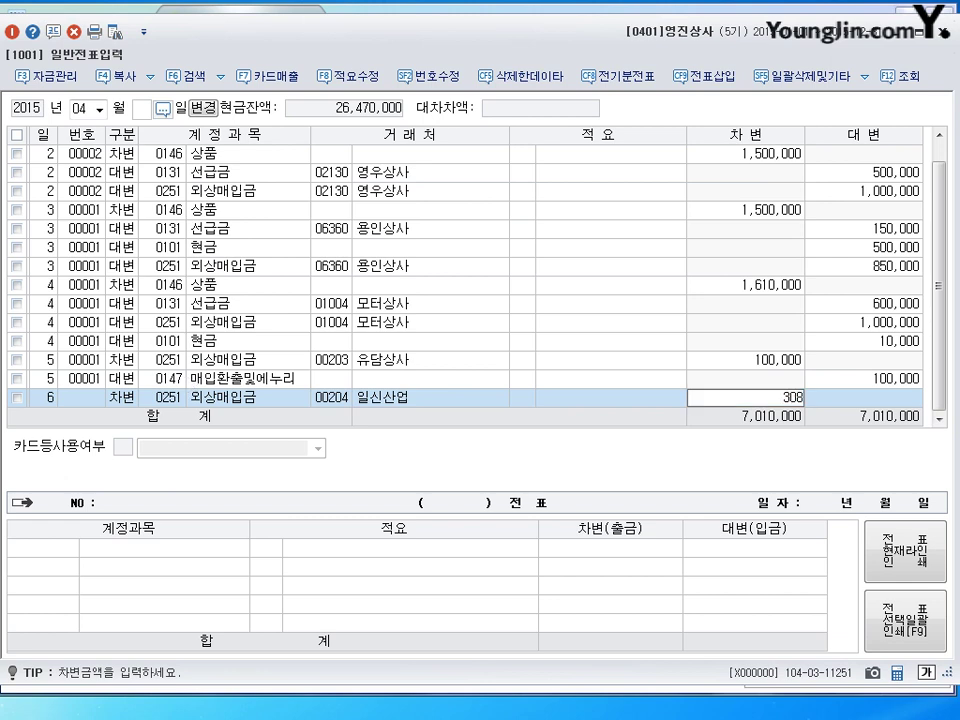
key("Return")
Step: Add a credit (대변) line on day 6 for account 0148 매입할인 (상품) without a partner and set its amount to 600,000
key("Return")
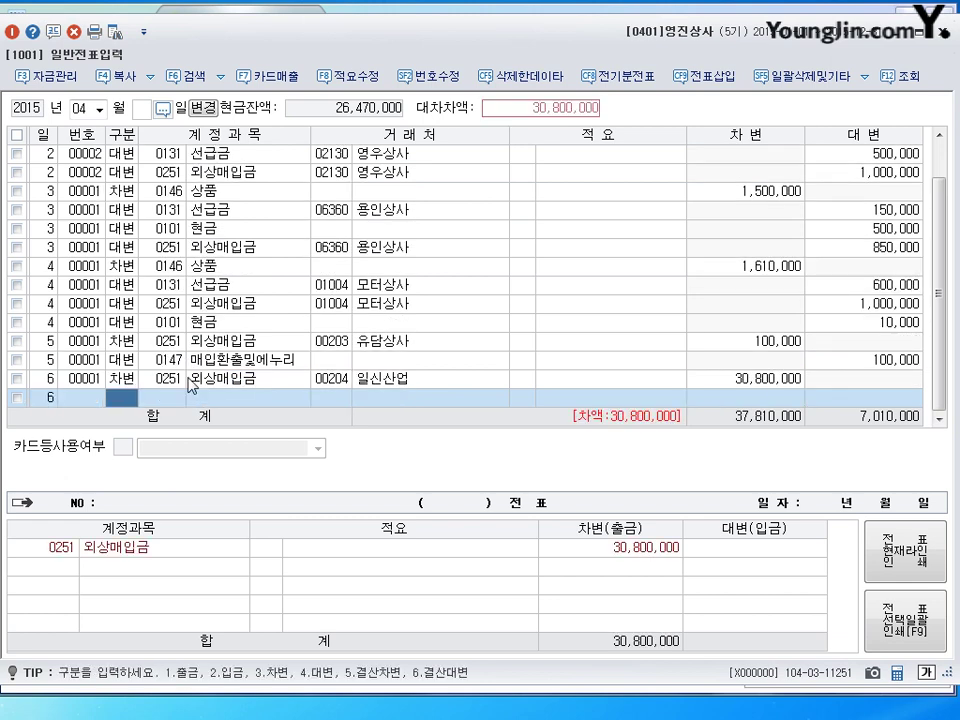
type("4")
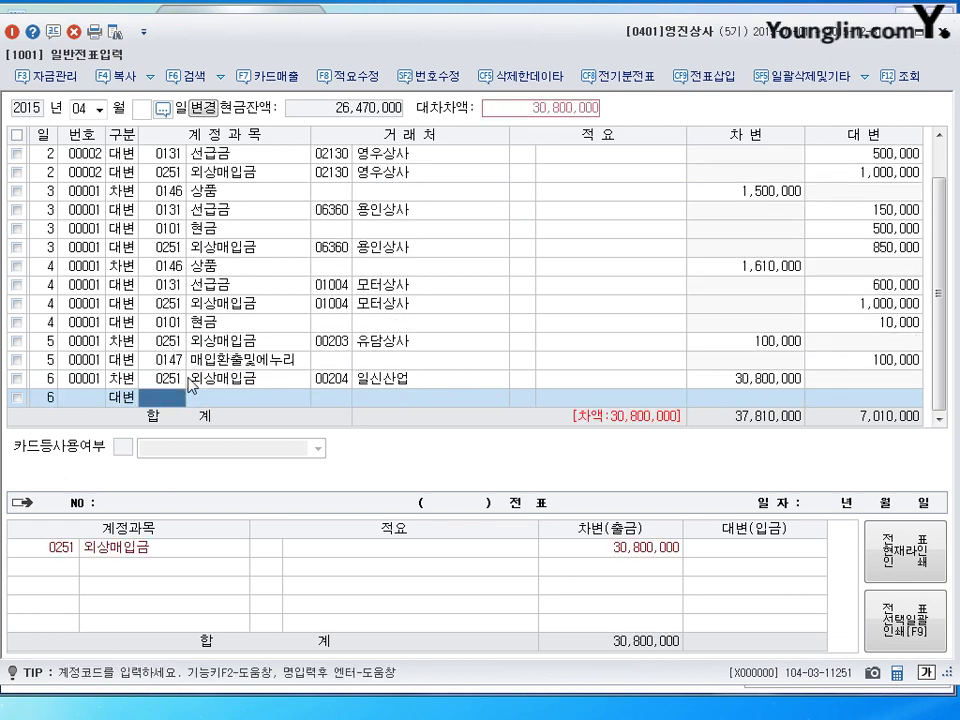
type("매이")
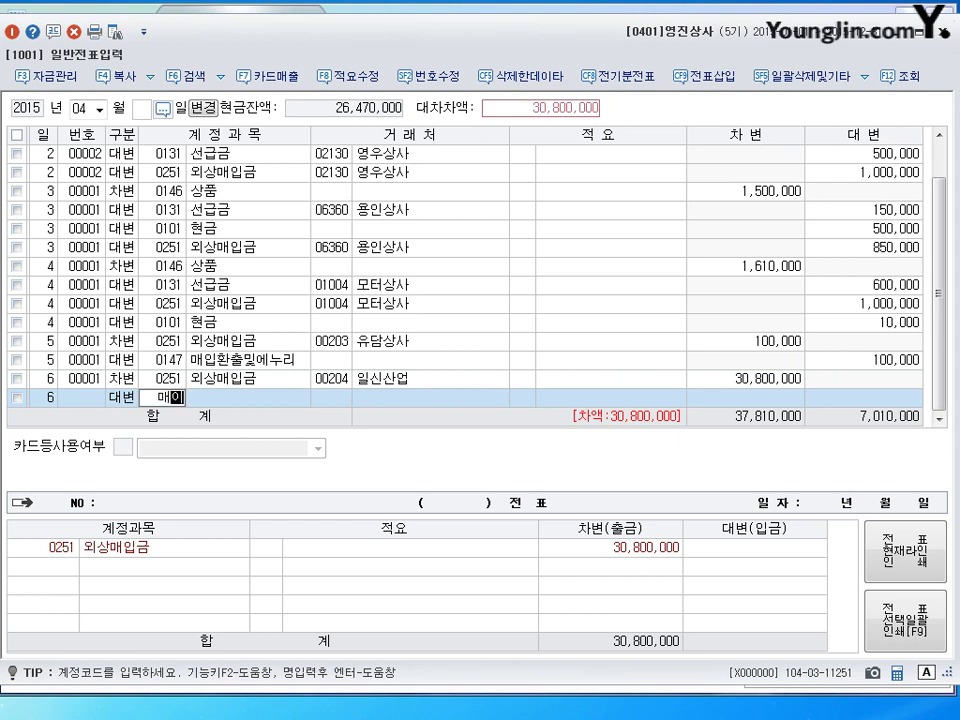
type("ㅂ")
key("Return")
key("Down")
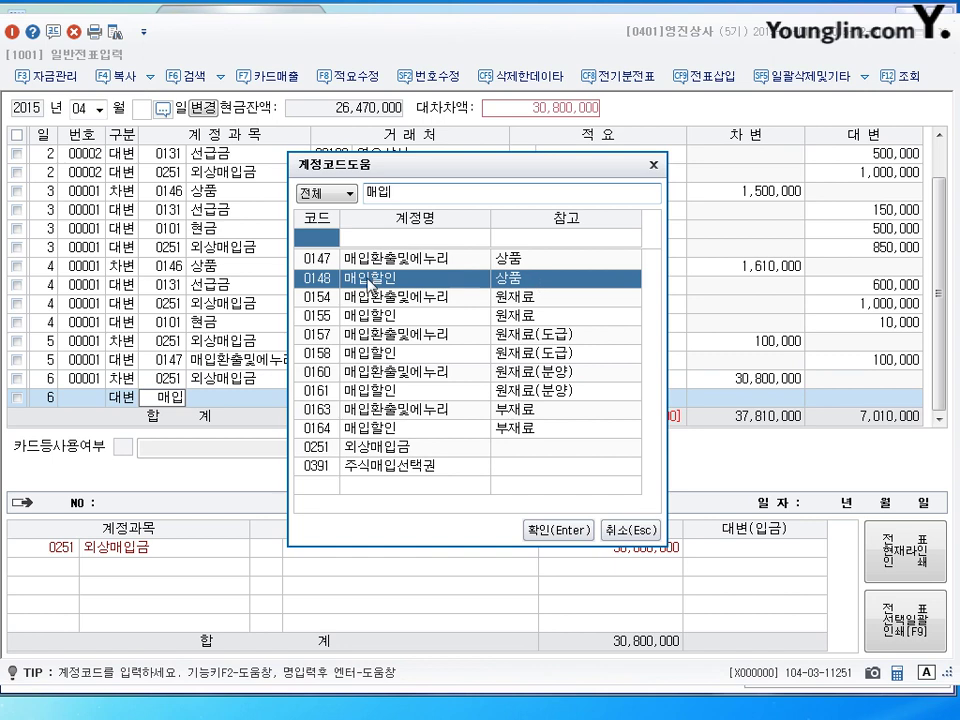
left_click(574, 532)
key("Return")
key("Return")
key("Return")
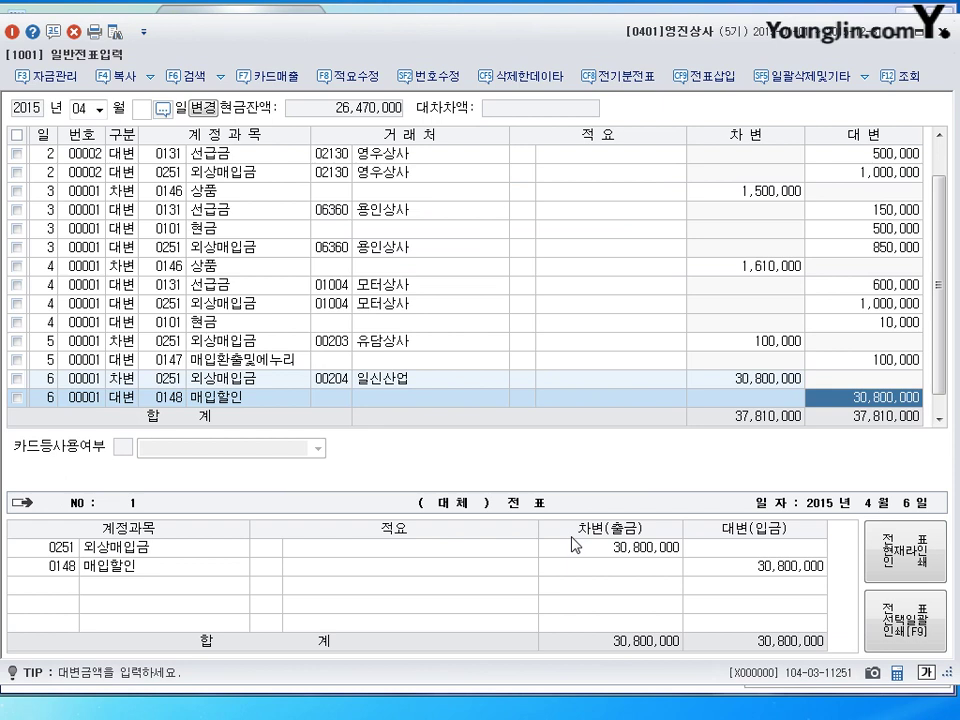
type("60")
key("Return")
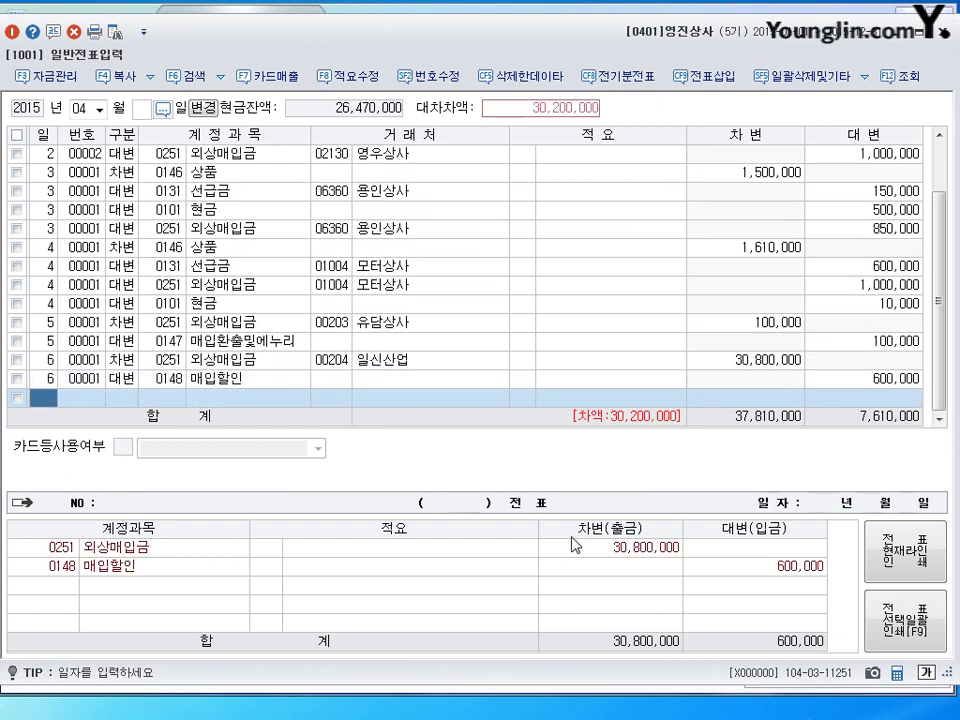
Step: Add a credit (대변) line on day 6 for account 0102 당좌예금 without a partner, accepting the remaining 30,200,000
type("4102")
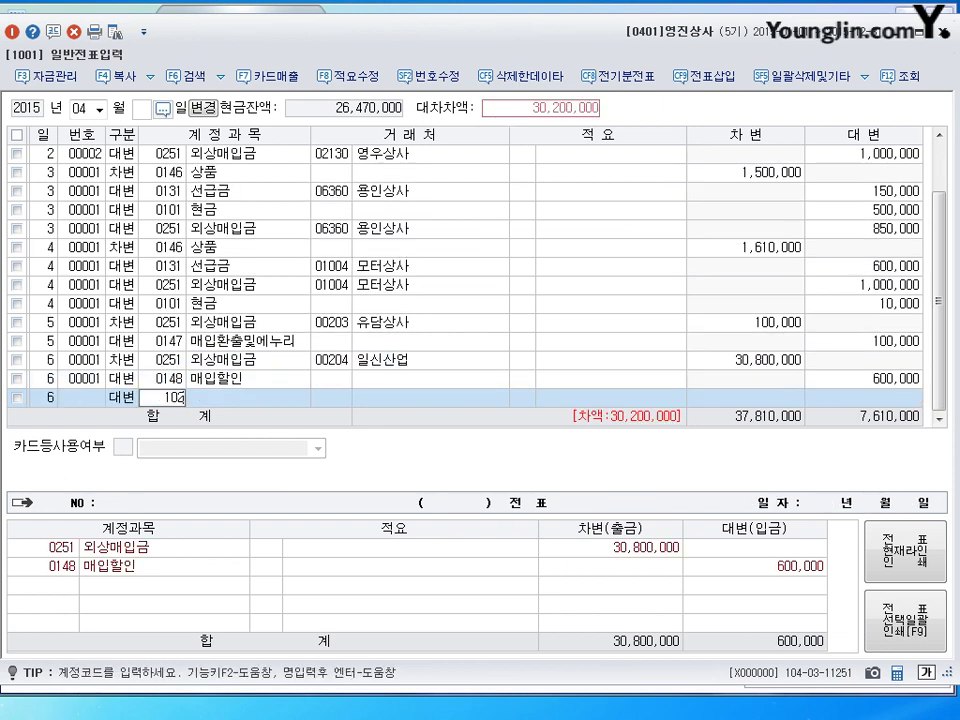
key("Return")
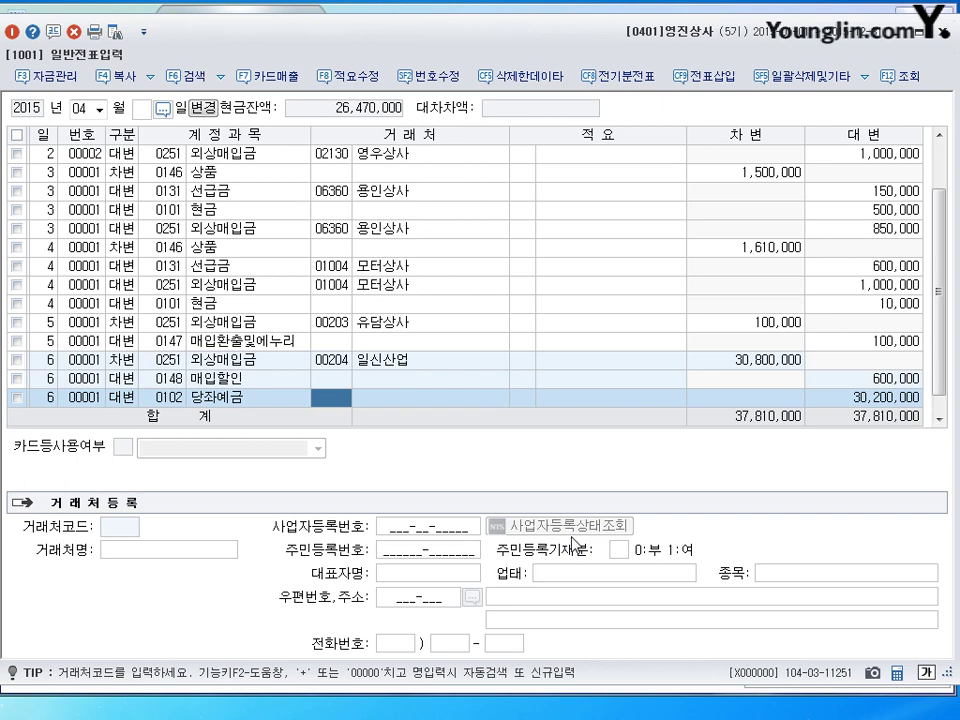
key("Return")
key("Return")
key("Return")
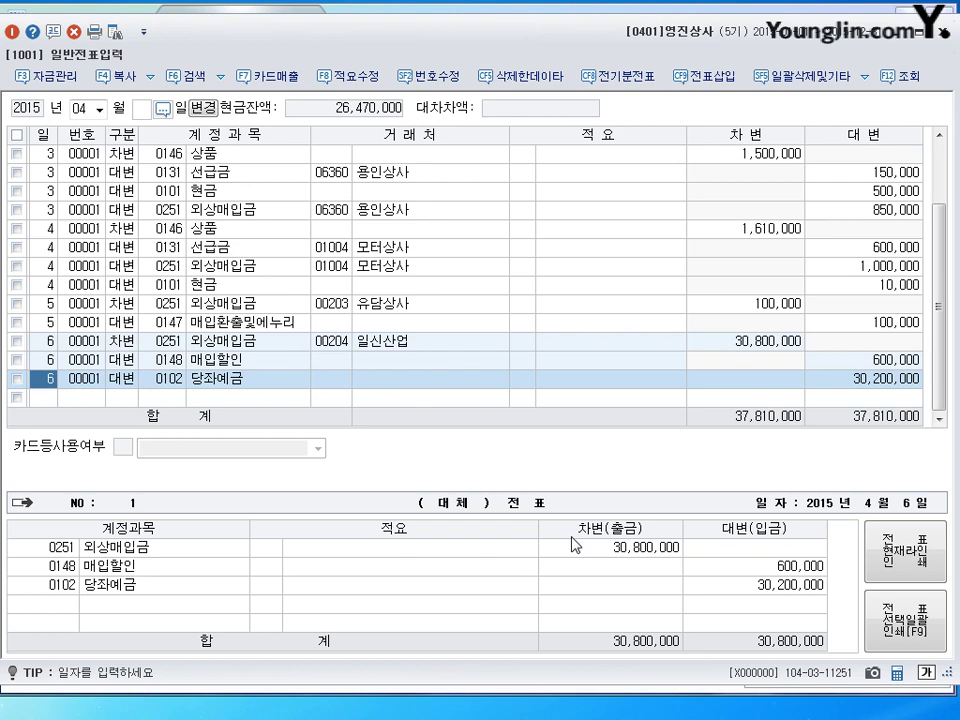